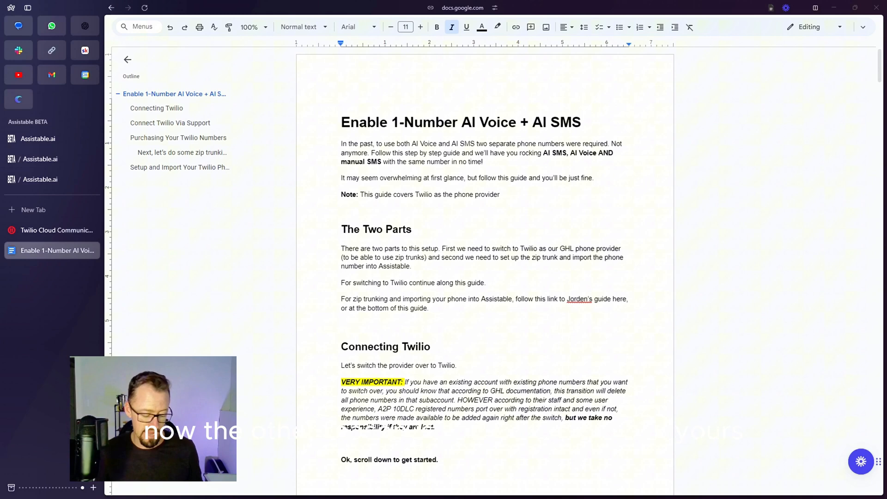
Start buying a new phone number from the sub-account's Numbers page
click(39, 179)
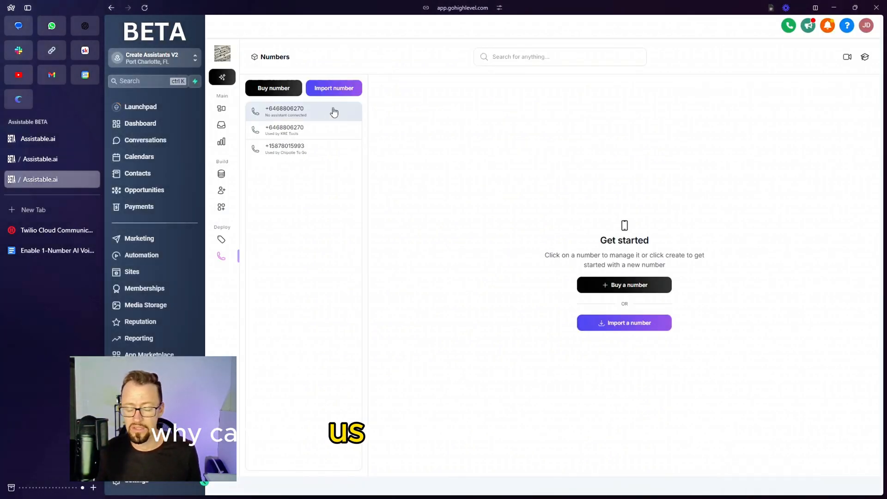
click(274, 88)
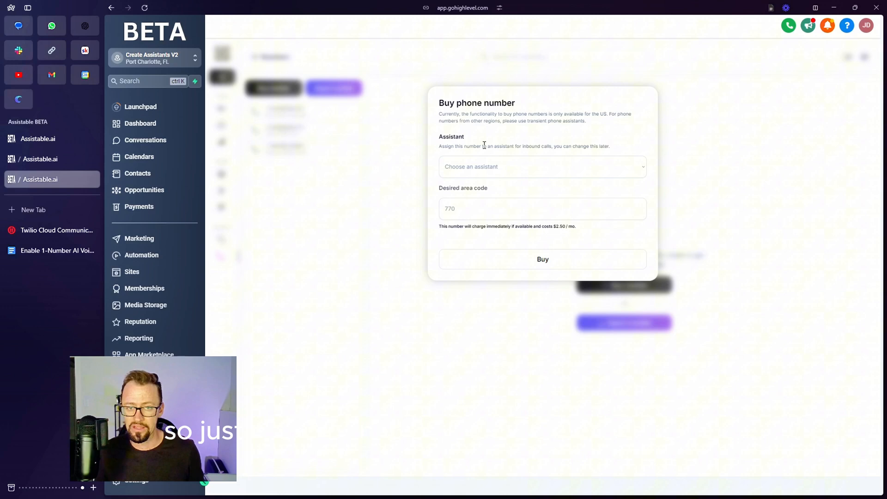
Return to the guide and place the cursor after The Two Parts heading
click(61, 251)
scroll(440, 202, down, 3)
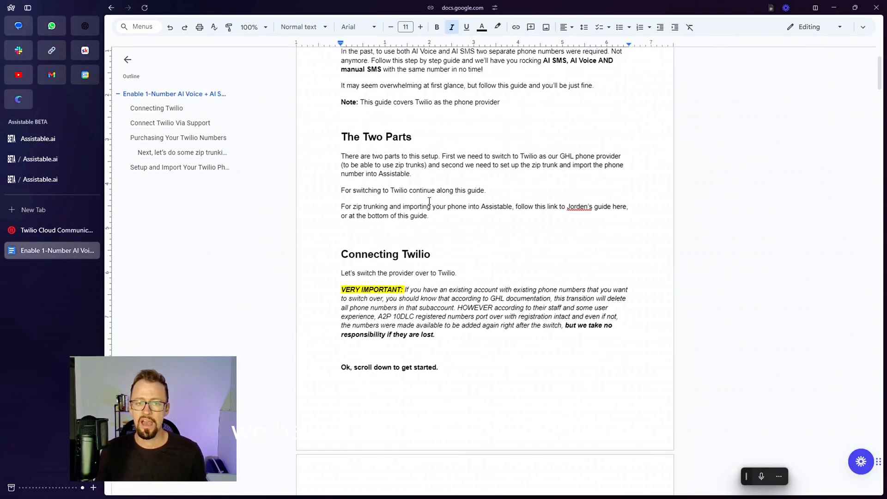
click(433, 139)
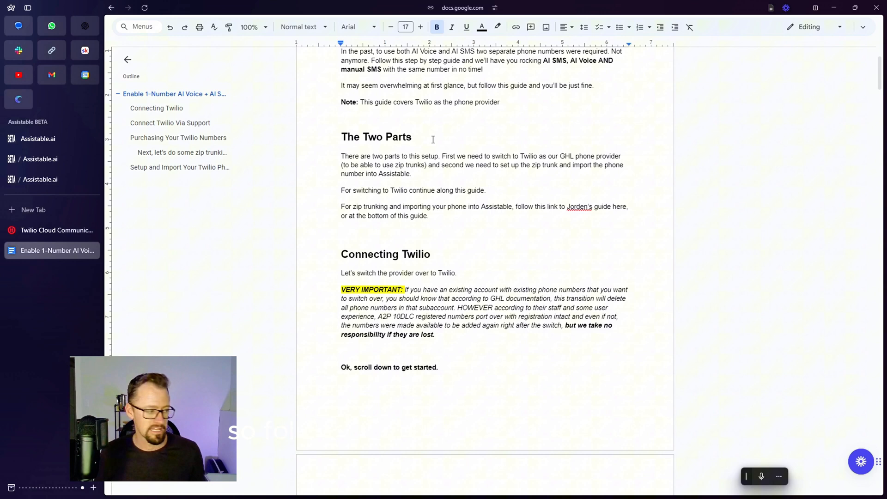
scroll(433, 140, down, 3)
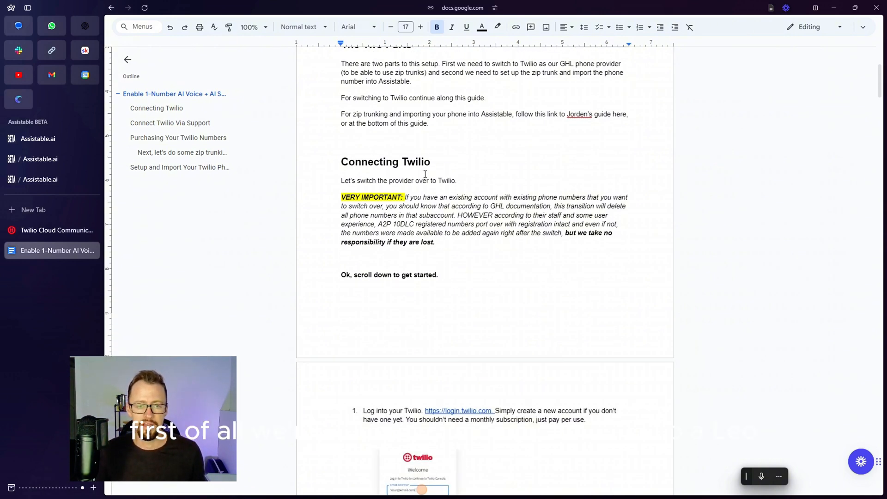
scroll(425, 175, down, 3)
scroll(388, 138, up, 2)
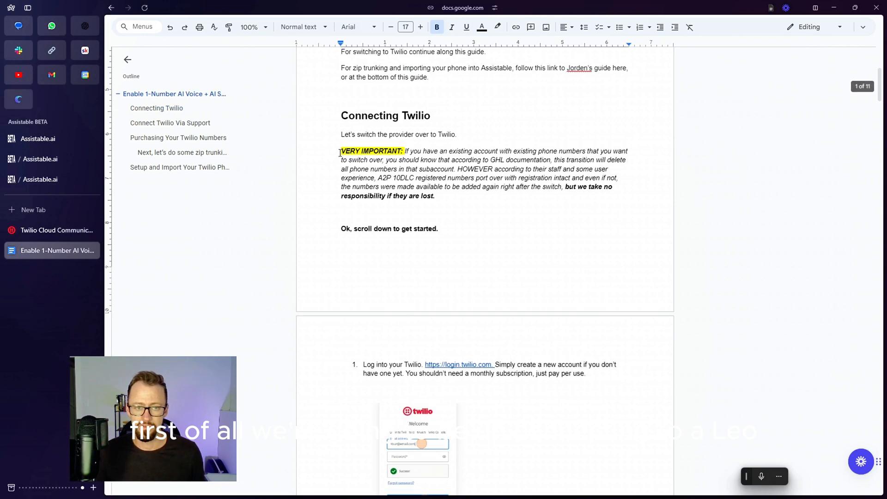
Review the warning paragraph and insert 'some of ' before 'their staff'
drag(341, 152, 474, 189)
click(428, 161)
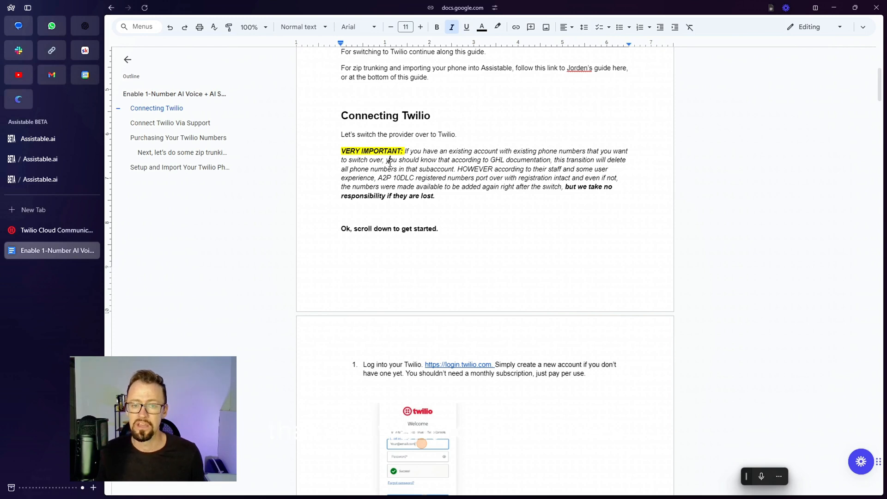
drag(387, 160, 550, 161)
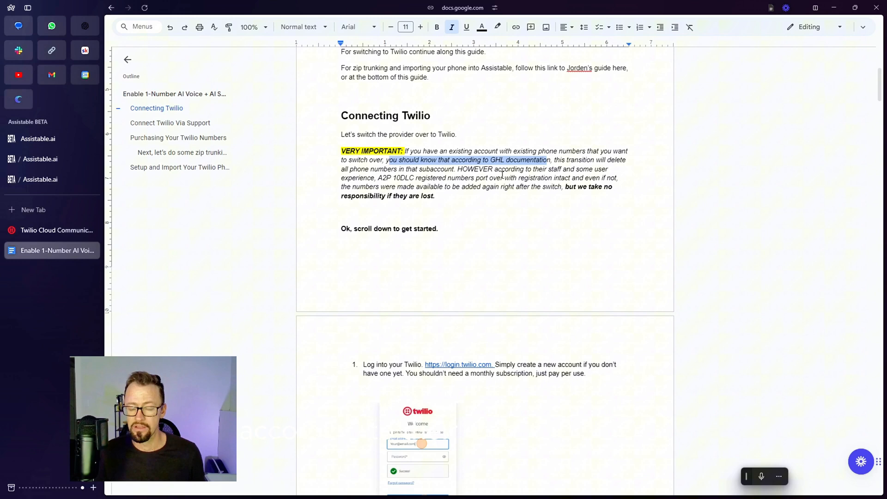
click(530, 170)
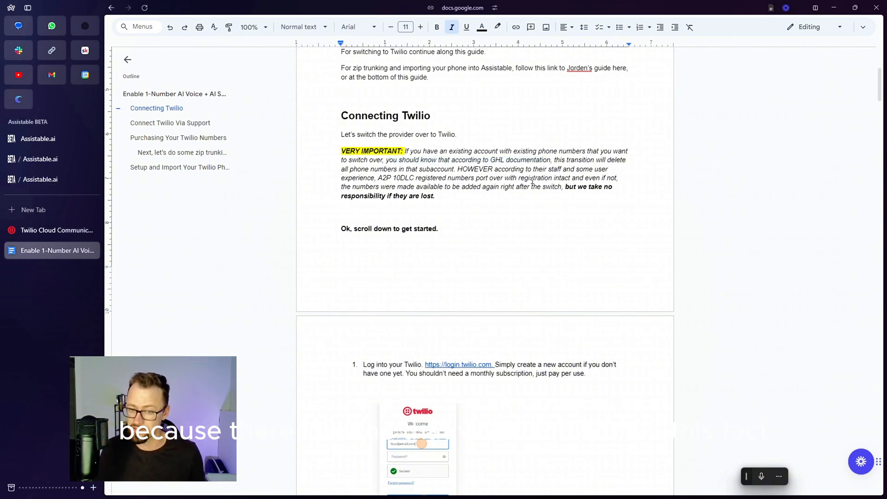
text(some )
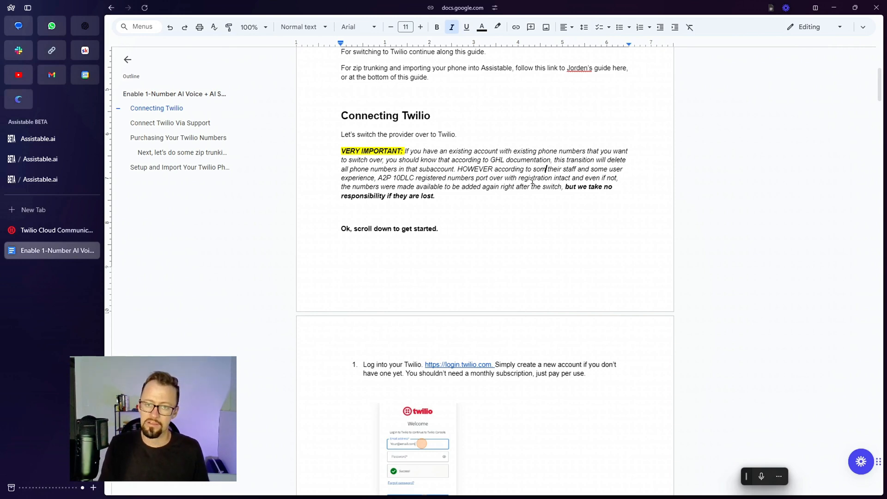
text(of)
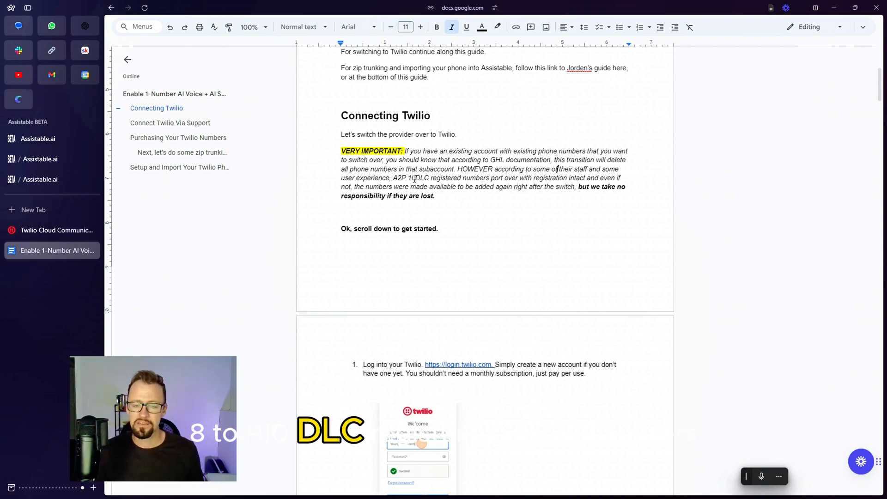
Highlight the re-added numbers note and the no-responsibility disclaimer sentence
click(530, 180)
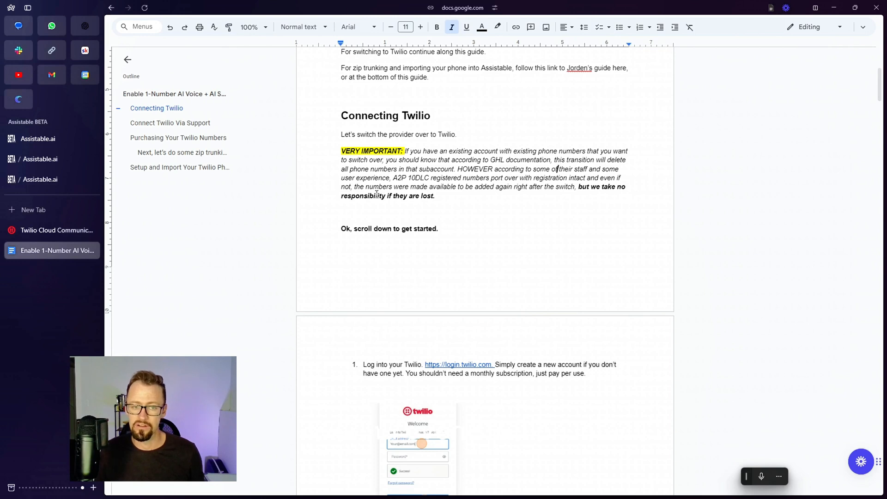
drag(367, 187, 553, 189)
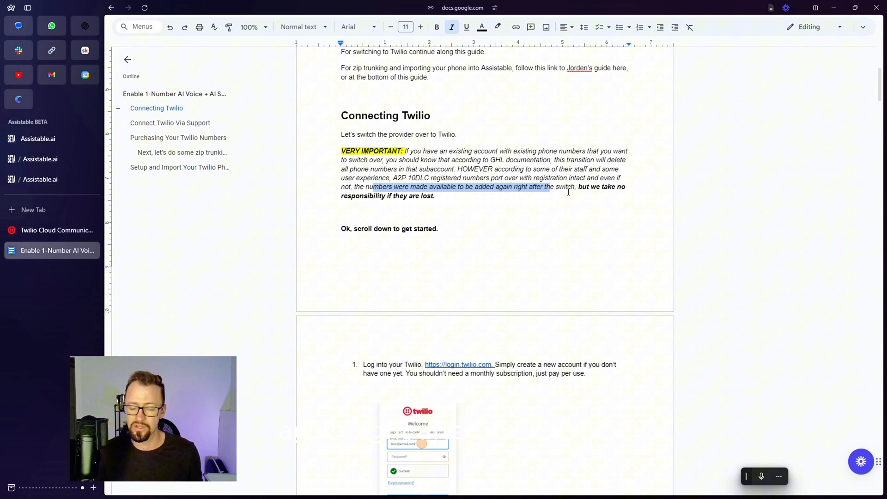
drag(578, 187, 624, 196)
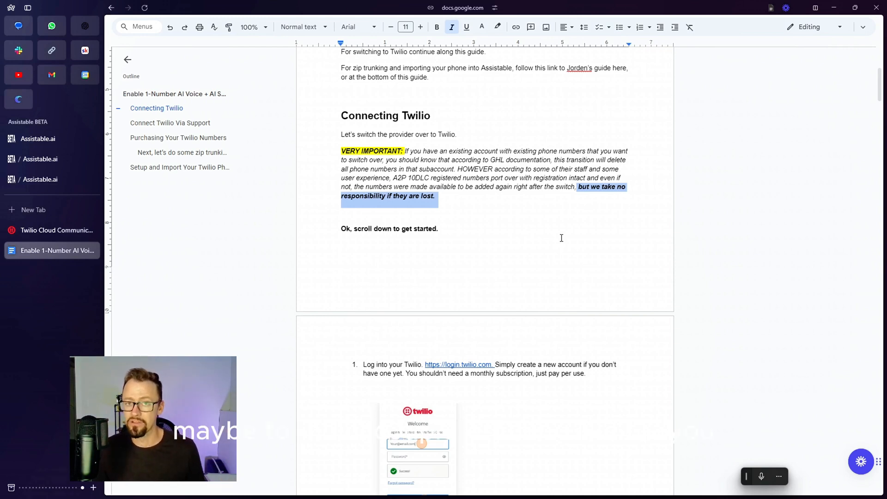
scroll(562, 237, down, 3)
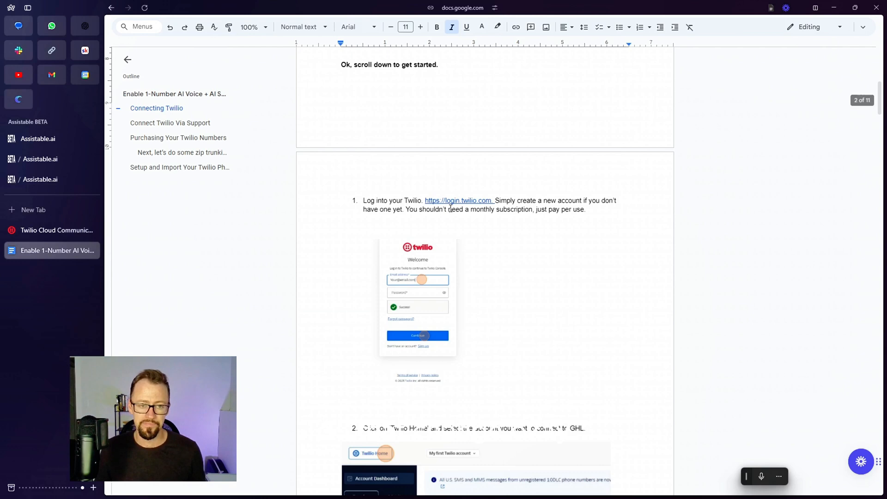
scroll(485, 208, down, 1)
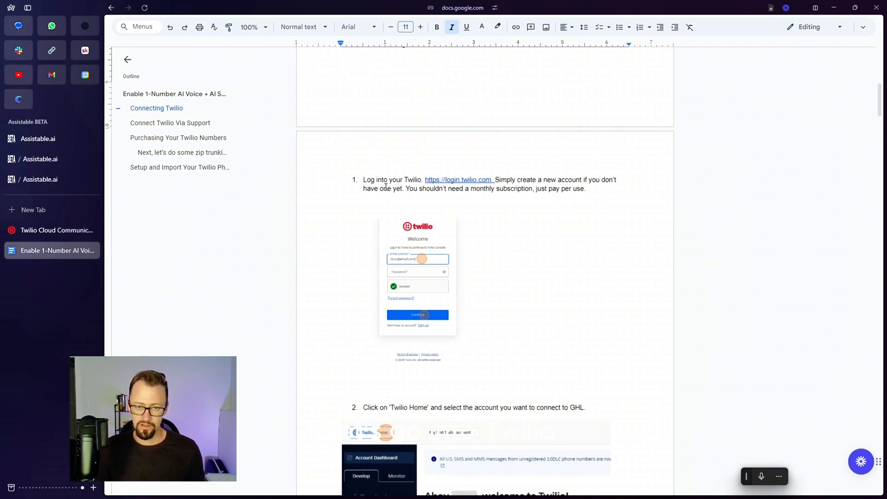
Choose the Assistable Pros Twilio account and copy its Account SID
click(52, 230)
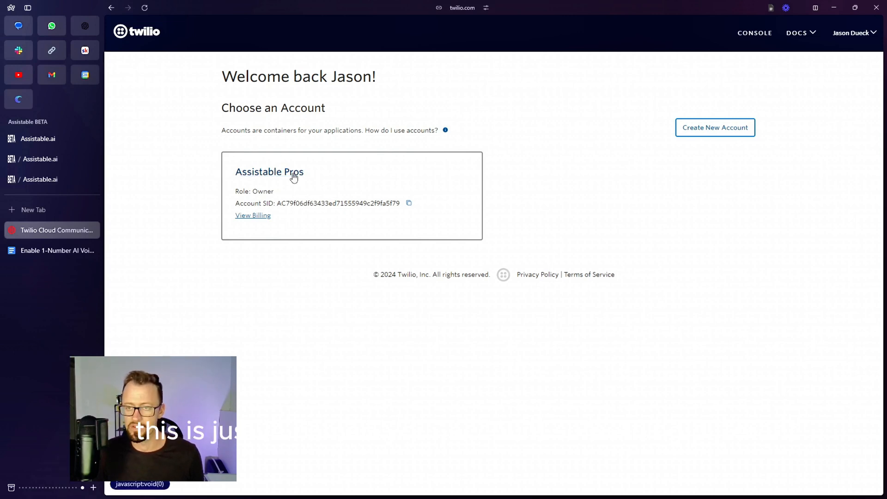
click(294, 175)
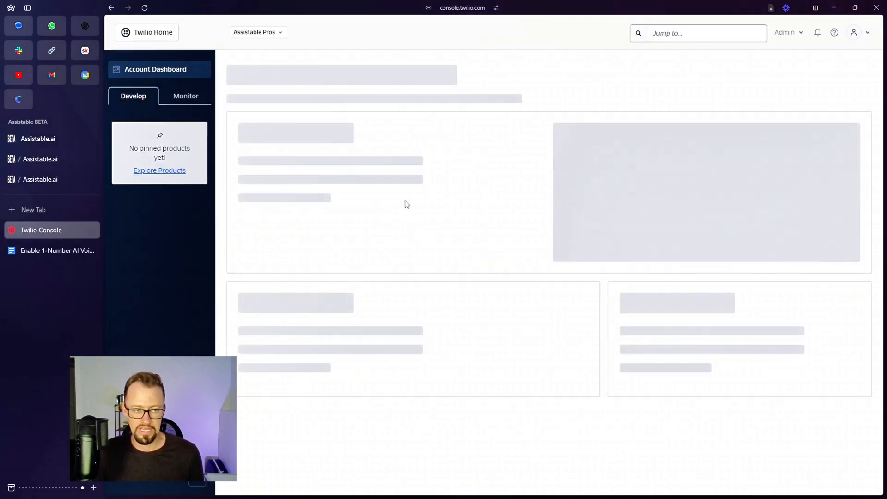
scroll(451, 338, down, 1)
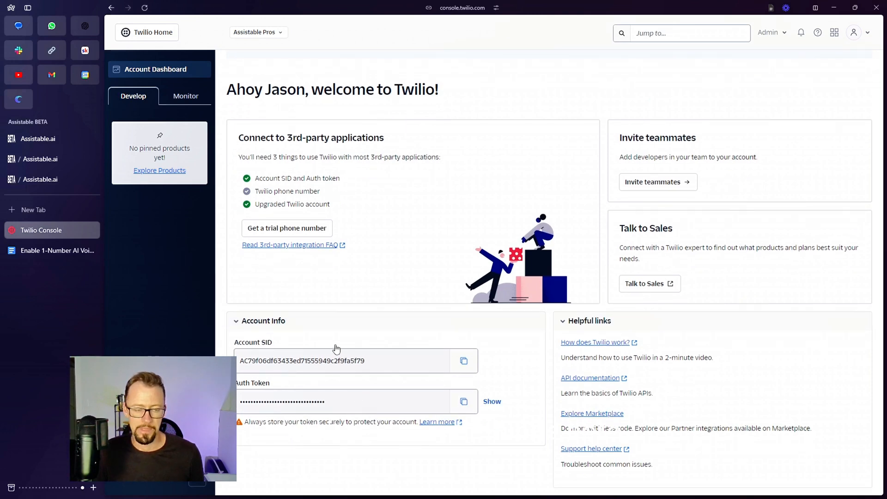
click(463, 361)
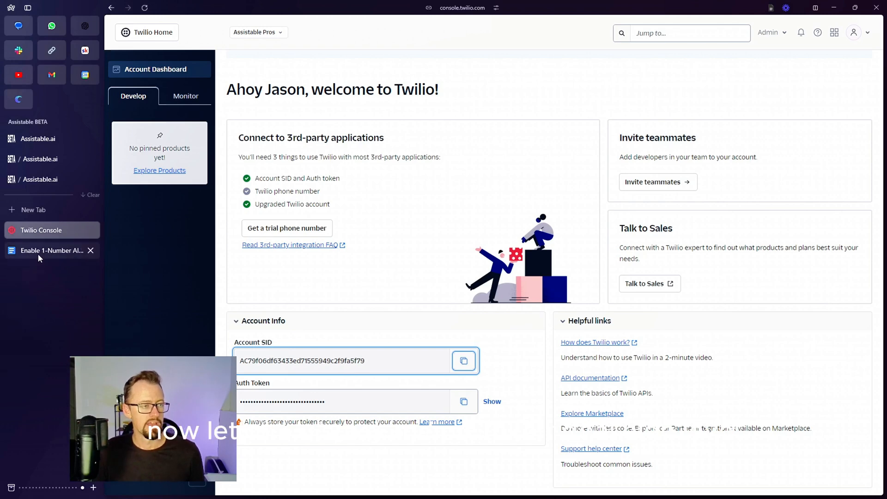
mouse_move(40, 180)
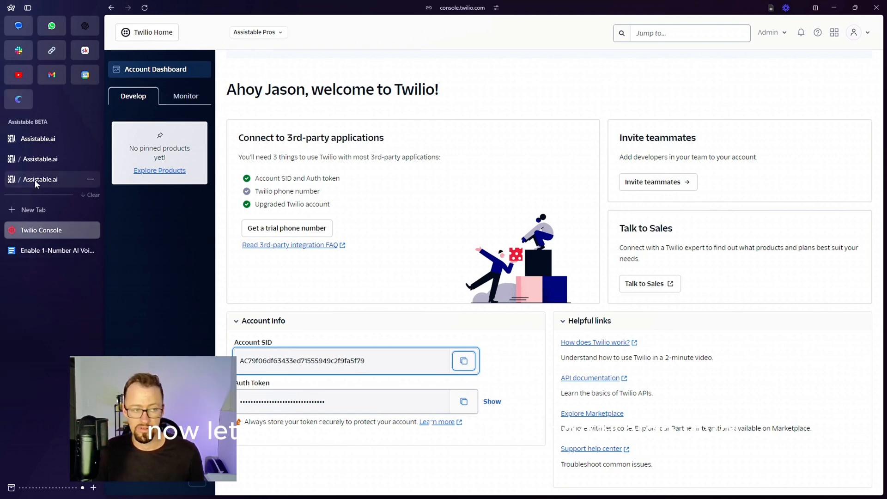
Bold the step 4 path 'GHL > Agency View > Settings > Phone Integrations'
click(52, 250)
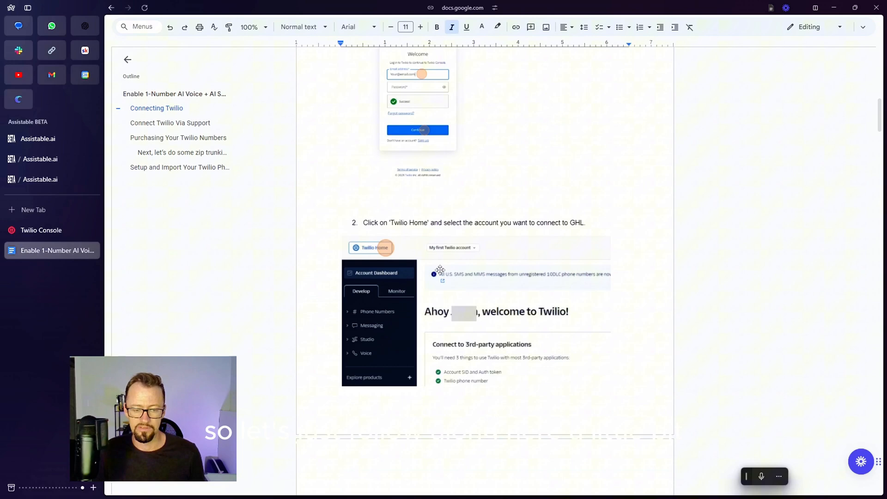
scroll(440, 271, down, 5)
scroll(440, 270, down, 5)
scroll(440, 270, down, 5)
scroll(440, 271, down, 5)
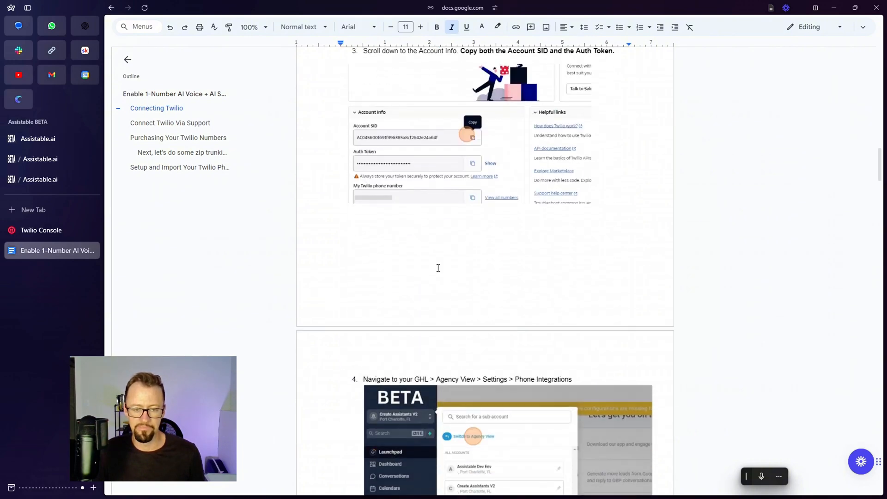
scroll(438, 268, down, 5)
scroll(438, 267, down, 4)
scroll(438, 268, down, 3)
scroll(438, 268, down, 2)
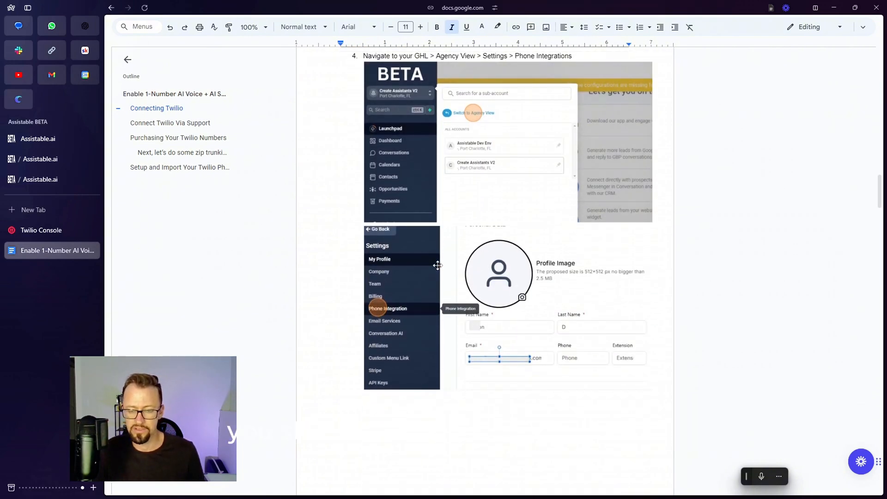
scroll(437, 266, up, 3)
scroll(437, 265, up, 2)
scroll(440, 268, down, 1)
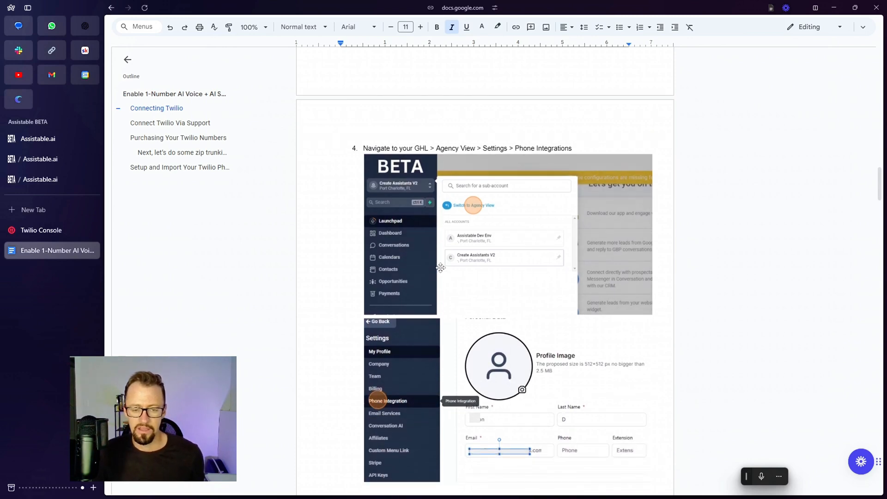
scroll(440, 268, down, 2)
scroll(440, 267, up, 2)
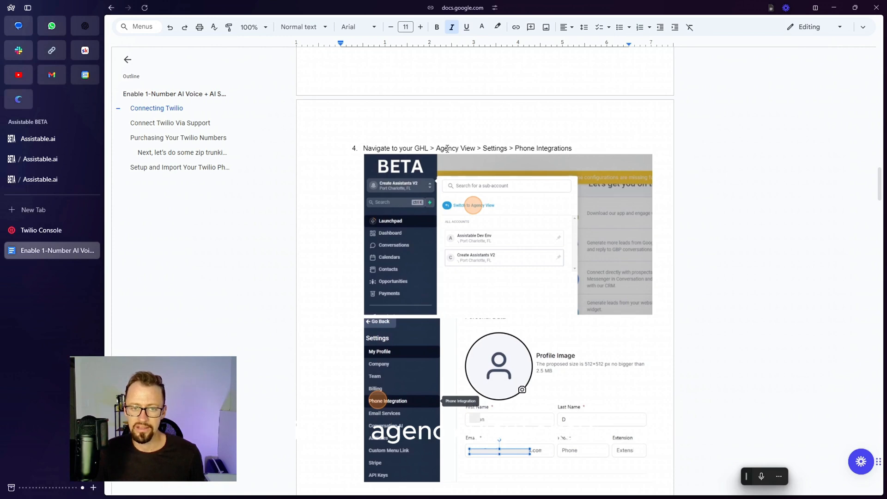
scroll(447, 148, down, 3)
scroll(447, 148, down, 2)
scroll(452, 153, up, 3)
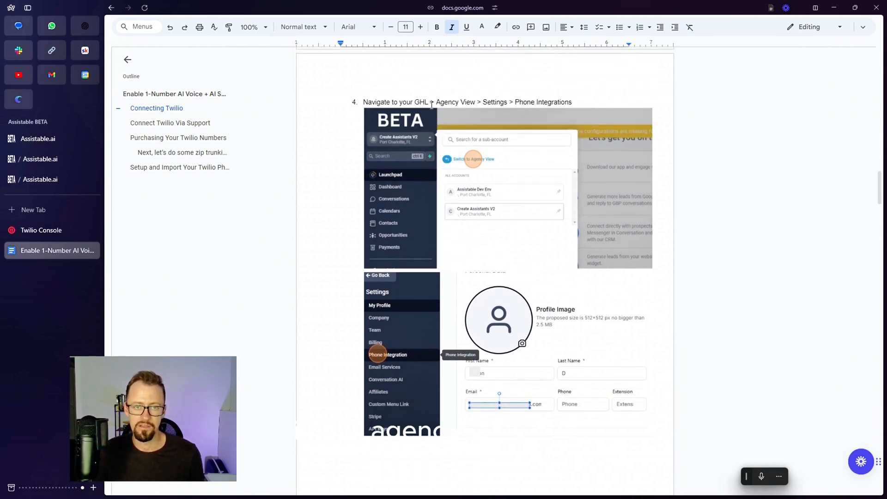
drag(415, 101, 581, 102)
key(ctrl+b)
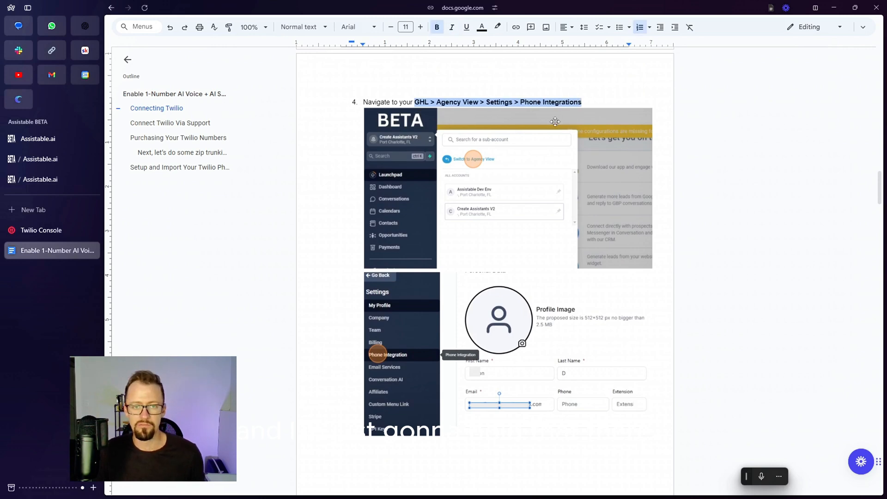
In GoHighLevel Agency View, show the Phone Integration settings with Twilio connected
click(42, 179)
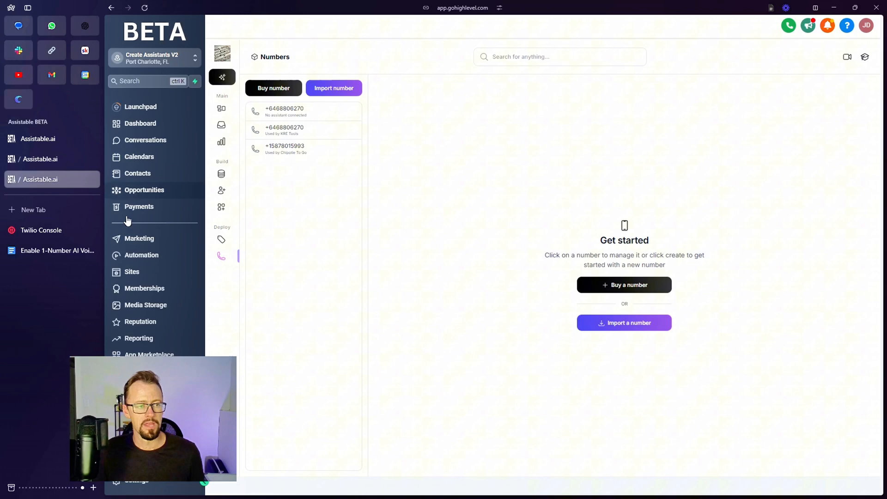
click(157, 57)
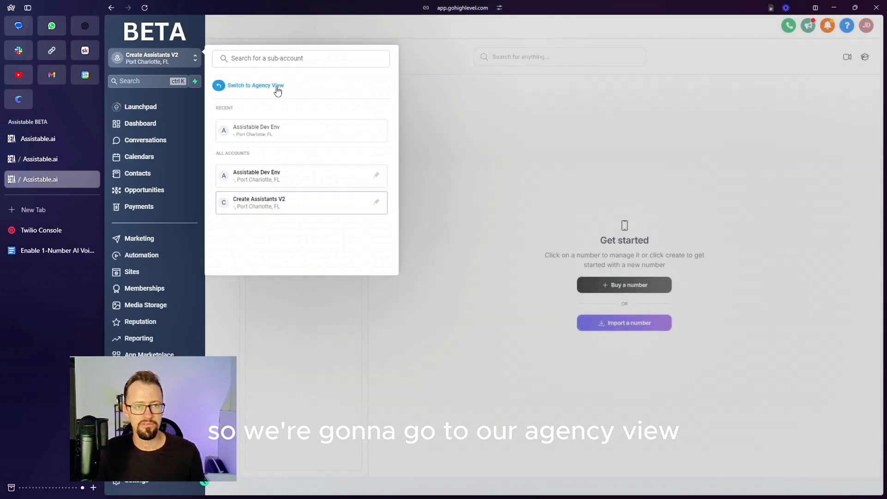
click(270, 87)
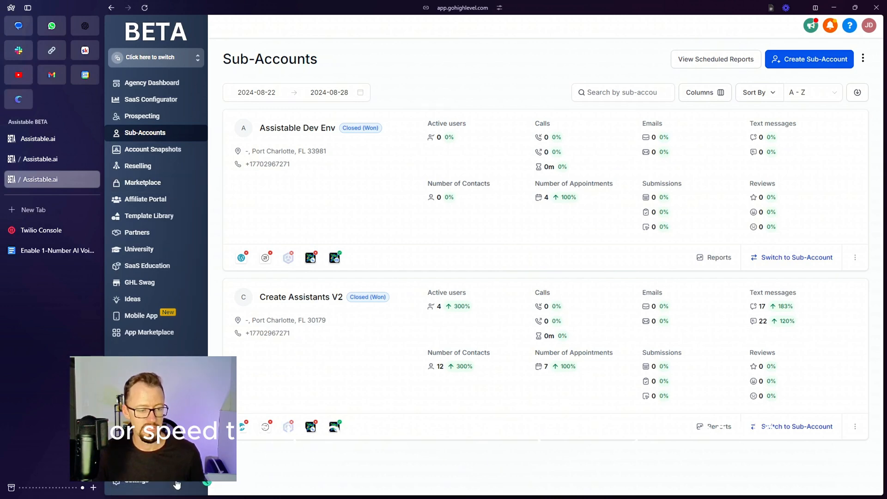
click(137, 480)
click(137, 190)
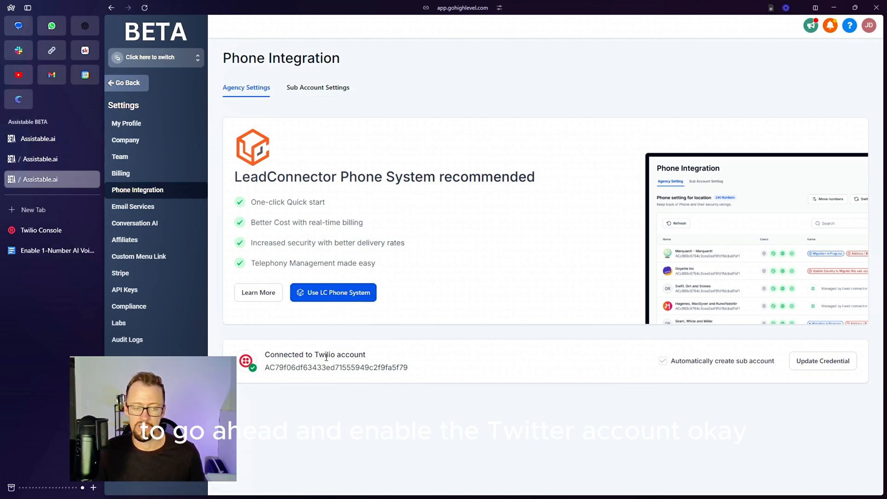
click(41, 250)
scroll(486, 278, down, 5)
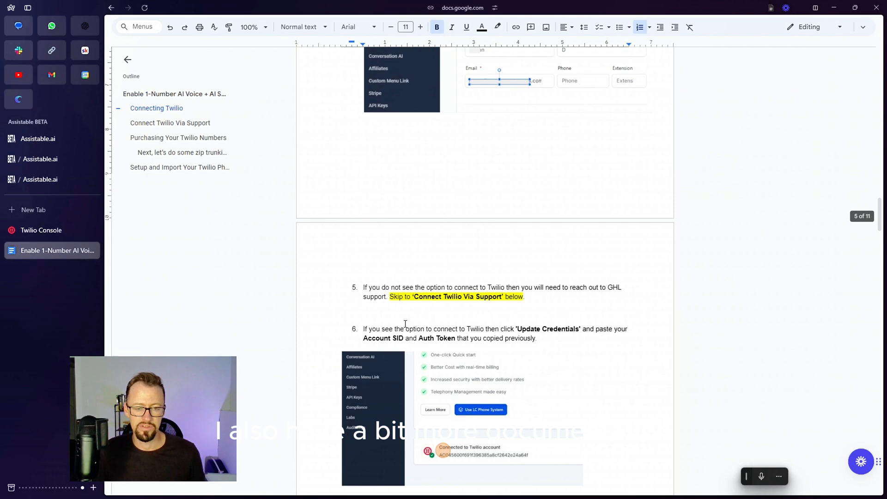
scroll(405, 323, down, 5)
scroll(406, 324, down, 5)
scroll(405, 323, down, 5)
scroll(406, 323, down, 5)
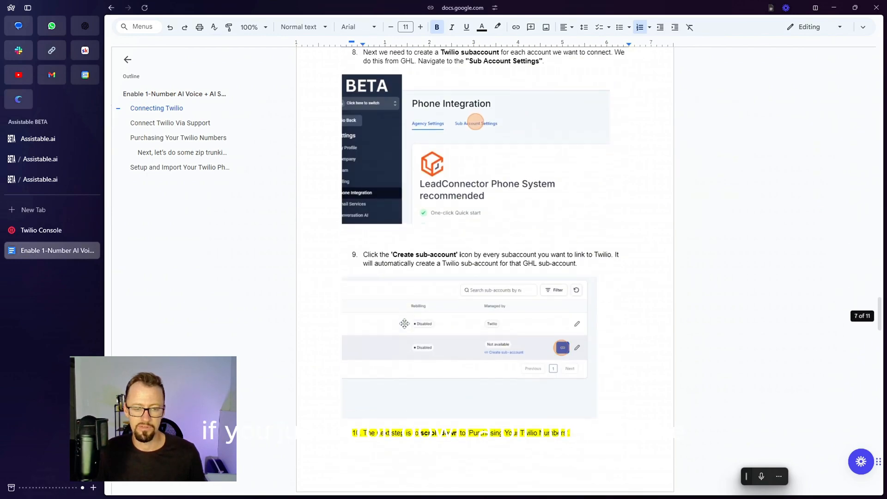
scroll(406, 323, down, 5)
scroll(406, 323, down, 2)
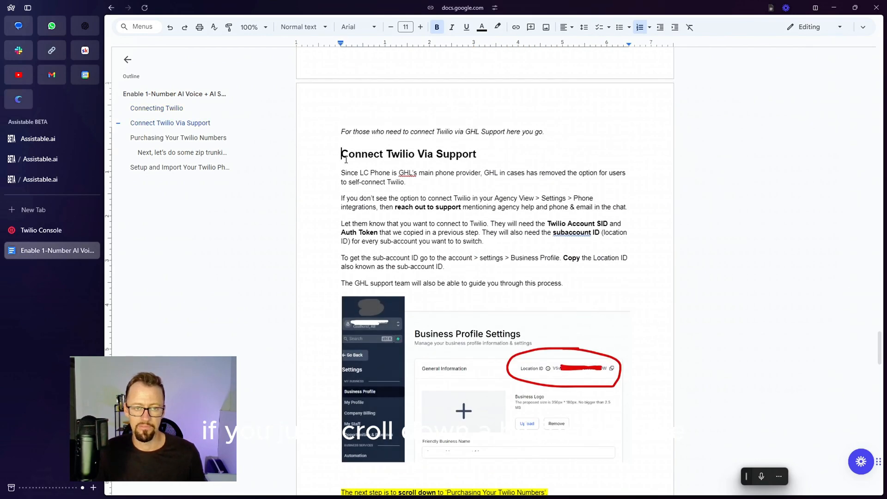
Highlight the Connect Twilio Via Support instructions, Auth Token and subaccount ID
drag(341, 153, 575, 289)
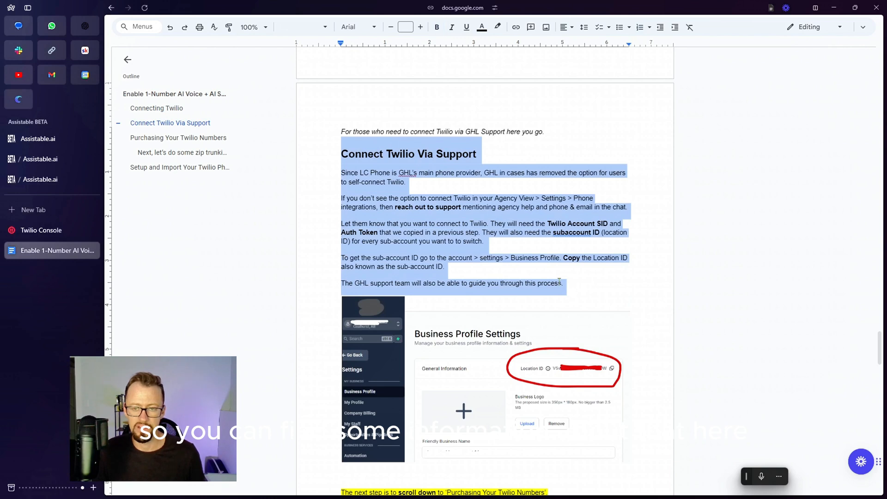
click(576, 231)
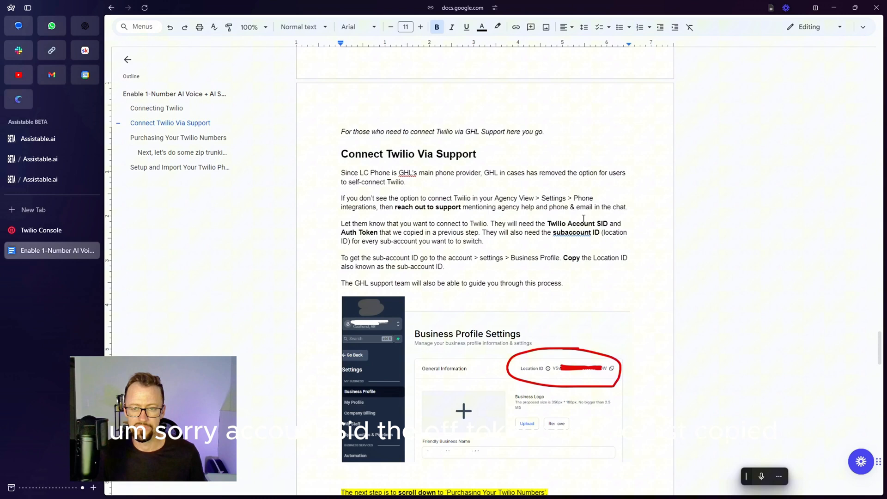
drag(569, 224, 621, 224)
drag(342, 232, 378, 233)
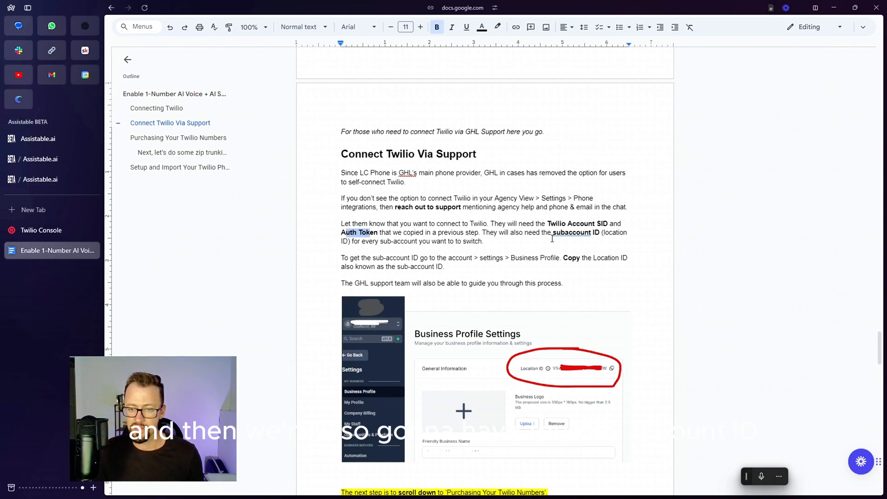
drag(553, 233, 599, 232)
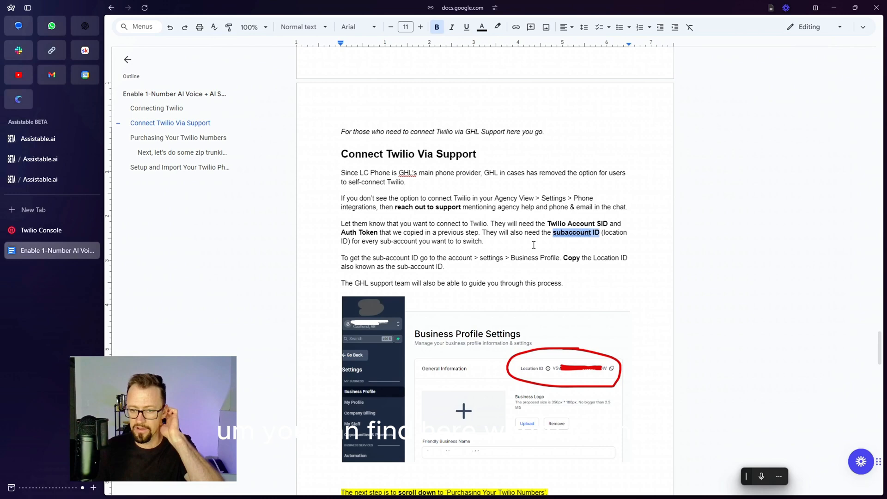
drag(564, 258, 591, 257)
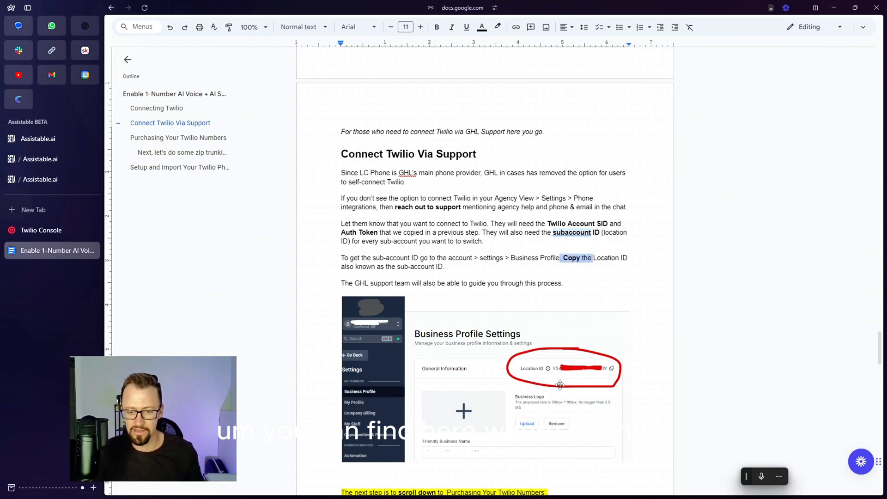
scroll(575, 259, down, 2)
scroll(476, 246, up, 2)
scroll(444, 264, up, 1)
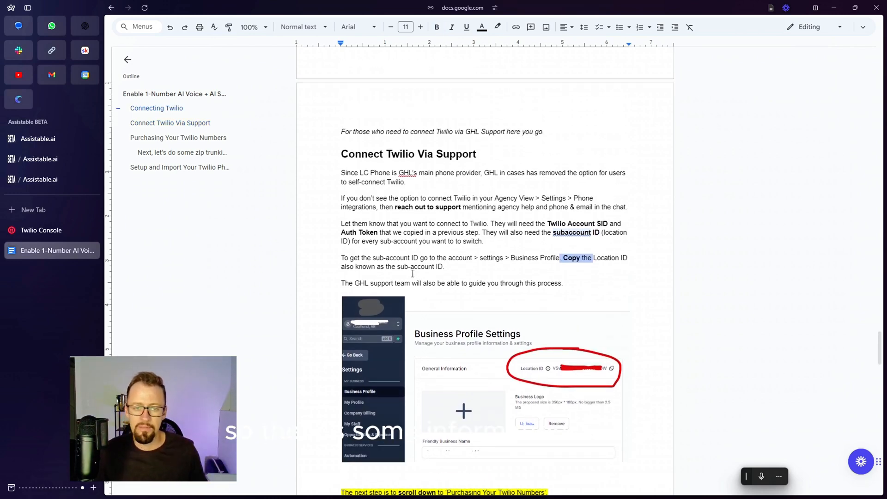
scroll(430, 267, up, 2)
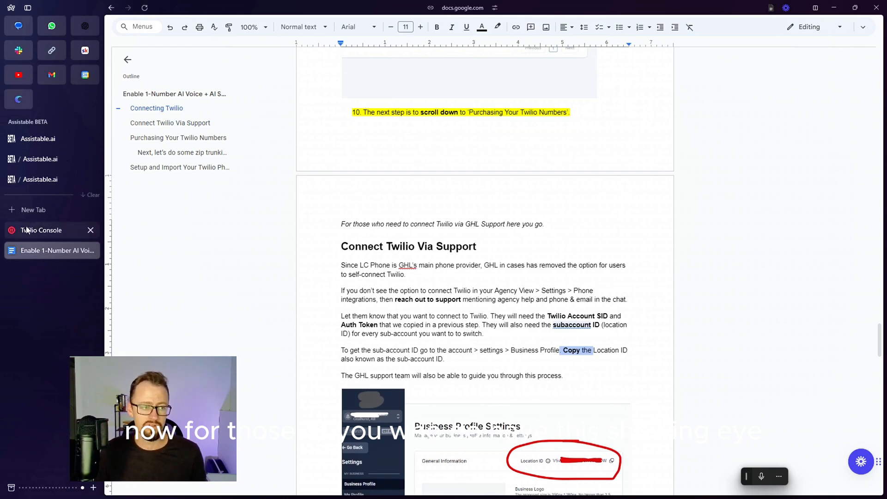
Show the Update Credential Twilio login form with prefilled Account SID and close it
click(34, 182)
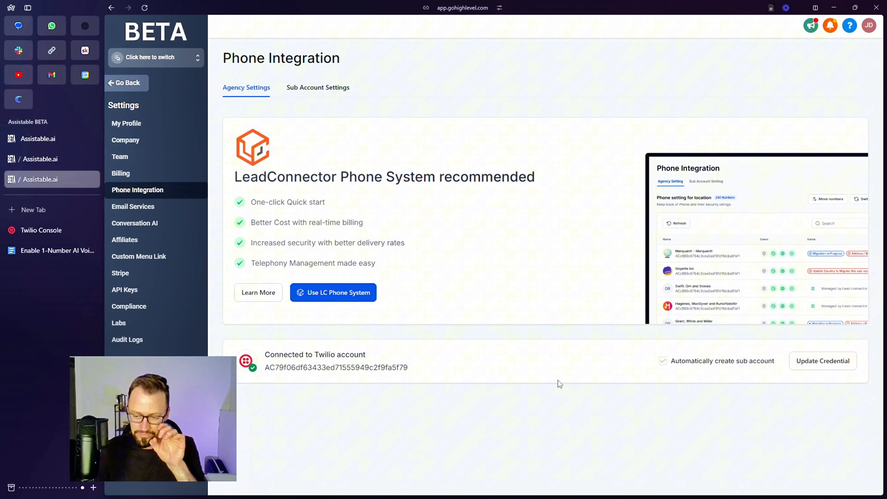
click(813, 366)
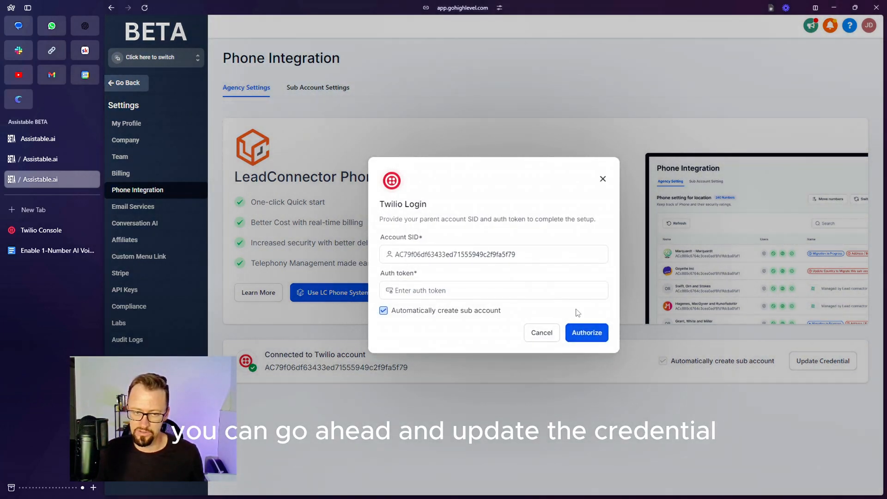
triple_click(456, 254)
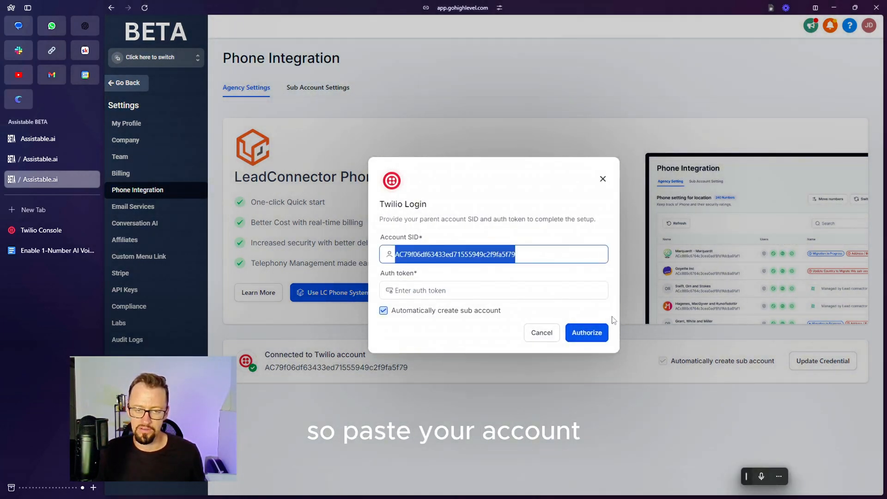
click(456, 290)
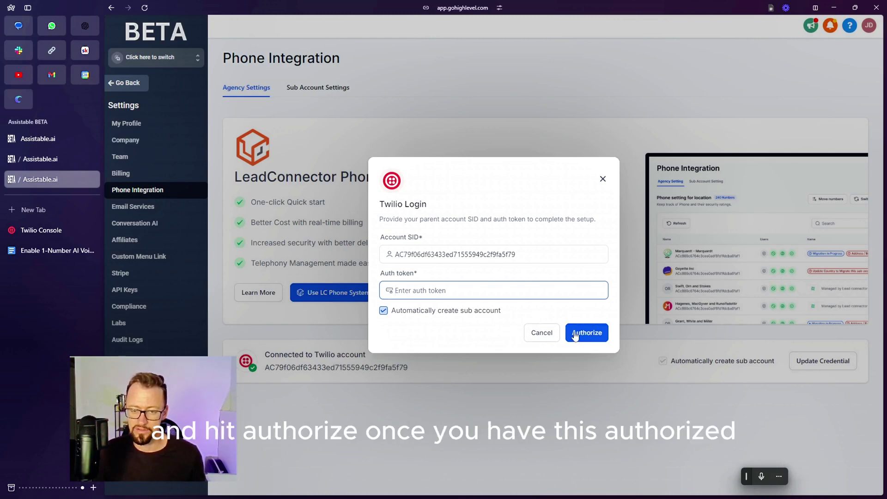
click(575, 336)
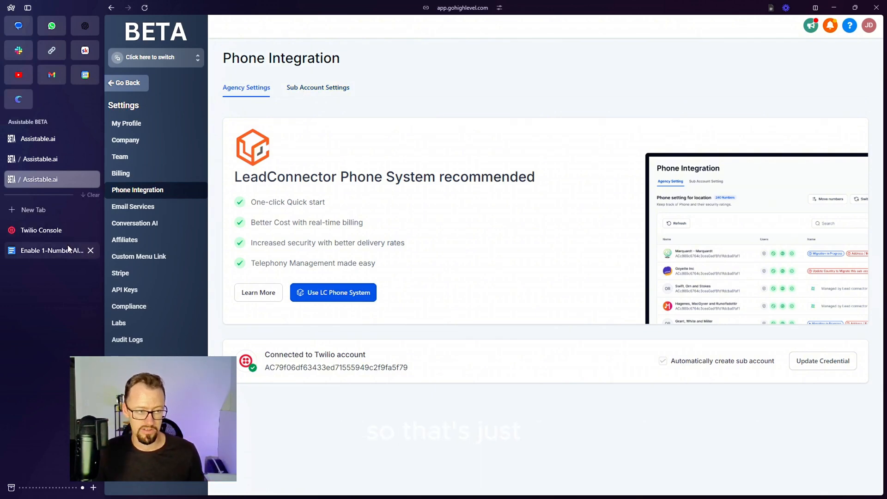
Review step 8's Twilio subaccount phrase, then go back to GoHighLevel Phone Integration
click(48, 251)
scroll(505, 285, up, 5)
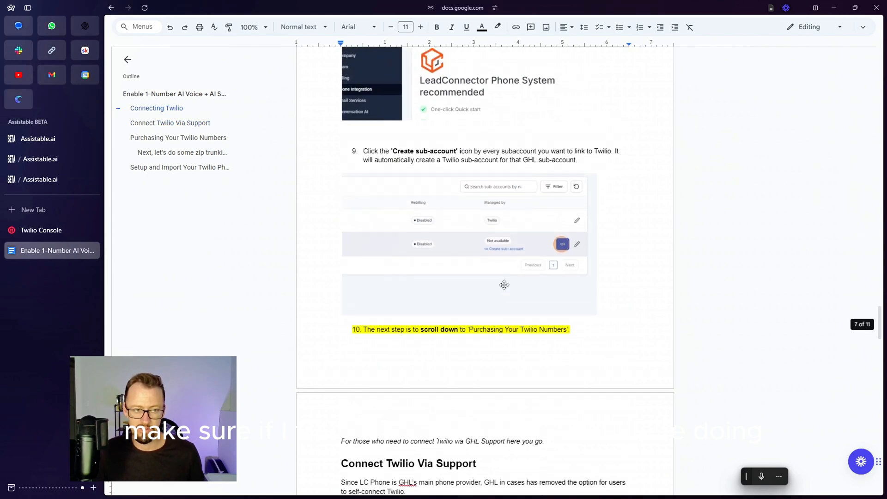
scroll(506, 284, up, 5)
scroll(505, 284, up, 3)
scroll(496, 290, up, 3)
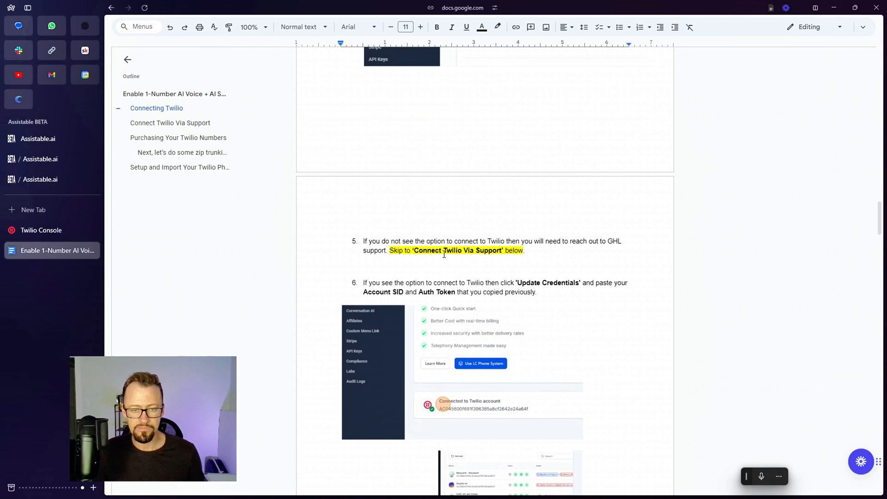
scroll(444, 255, up, 5)
scroll(444, 255, up, 3)
scroll(457, 261, down, 6)
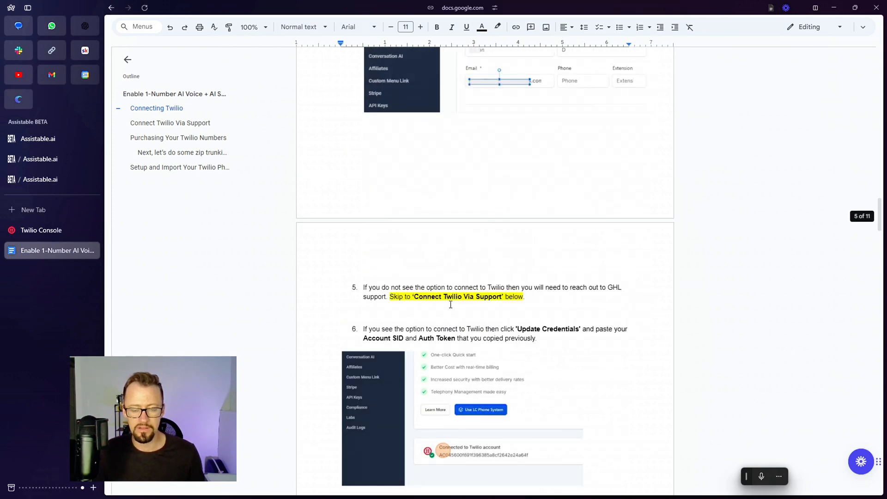
scroll(444, 240, down, 5)
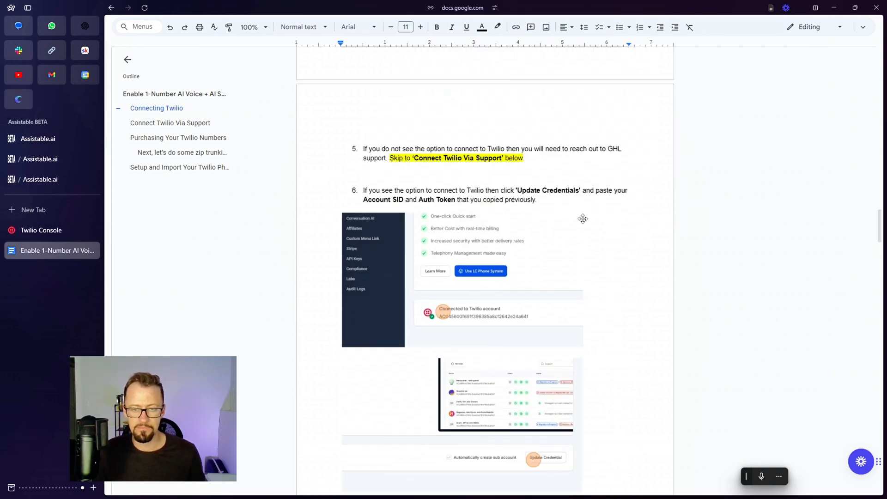
scroll(582, 219, down, 4)
scroll(485, 235, down, 5)
scroll(408, 231, down, 4)
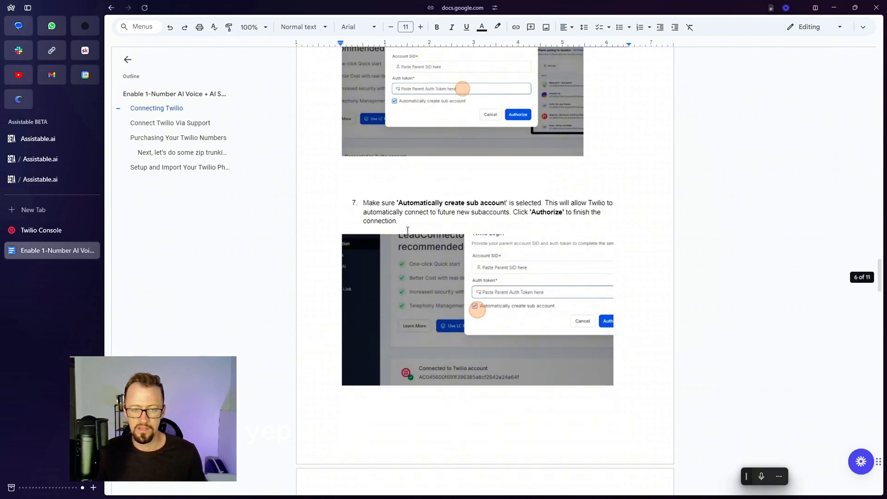
scroll(408, 231, down, 5)
scroll(388, 243, down, 5)
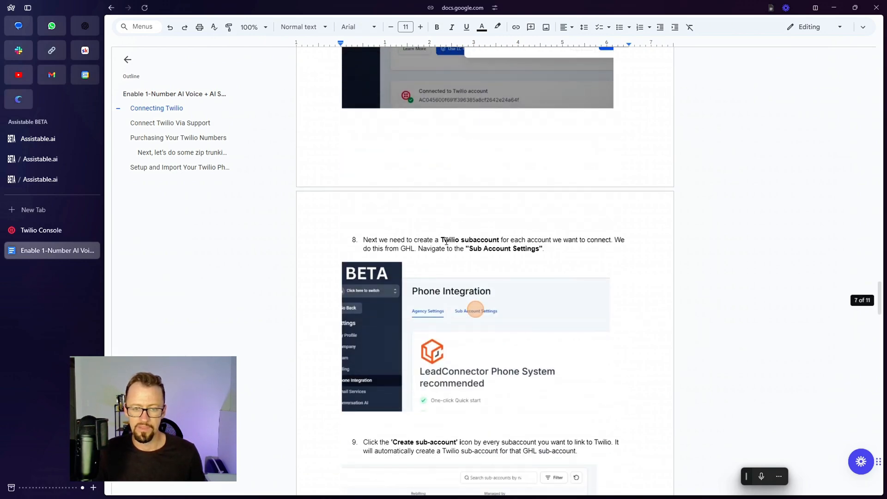
drag(441, 240, 520, 241)
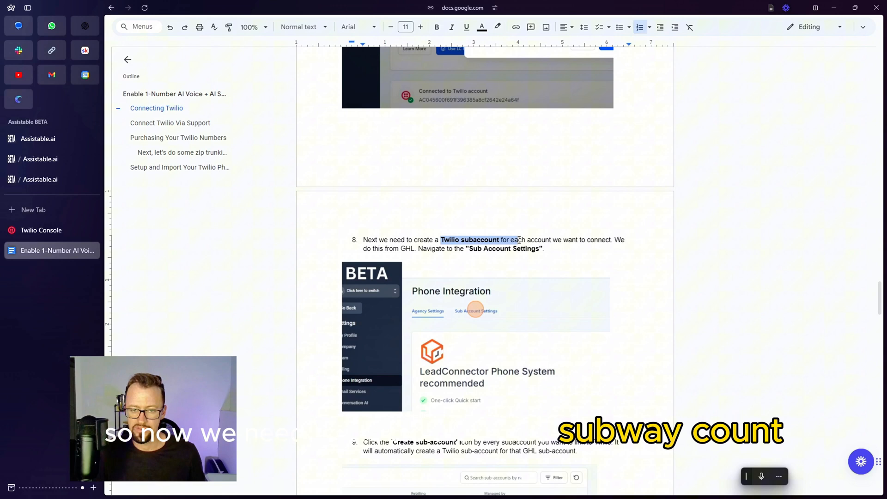
scroll(604, 245, down, 1)
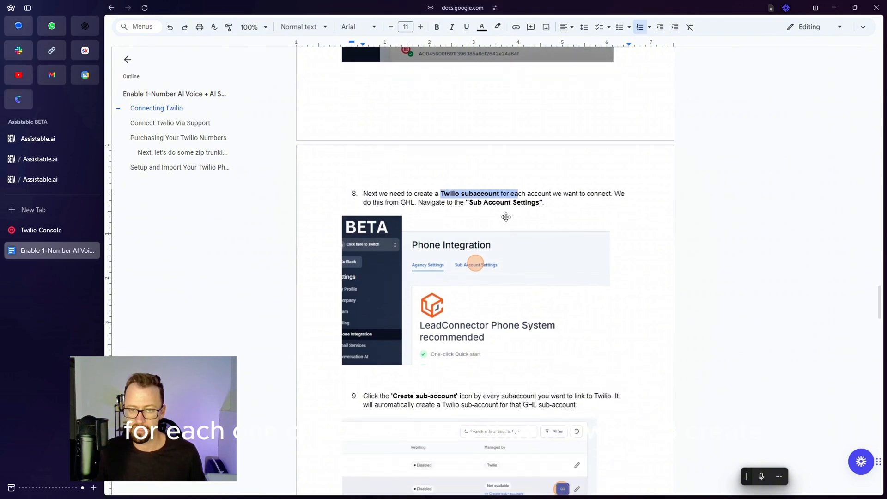
scroll(506, 216, down, 2)
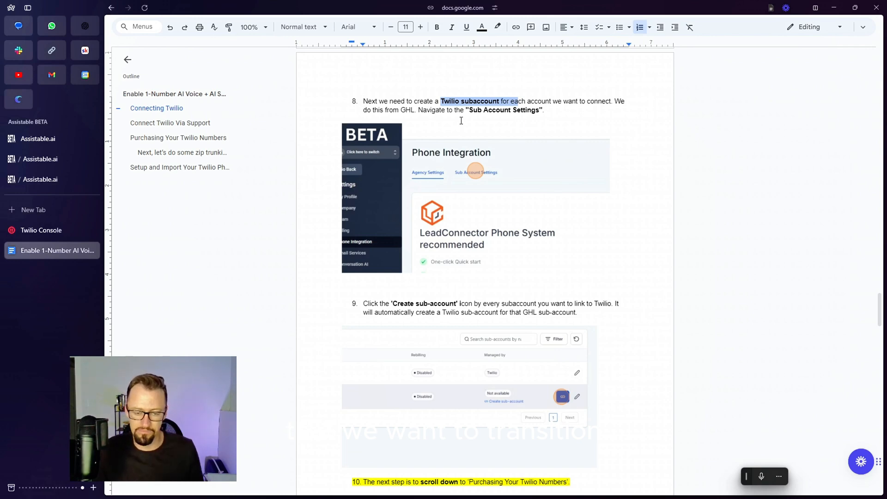
scroll(486, 146, down, 3)
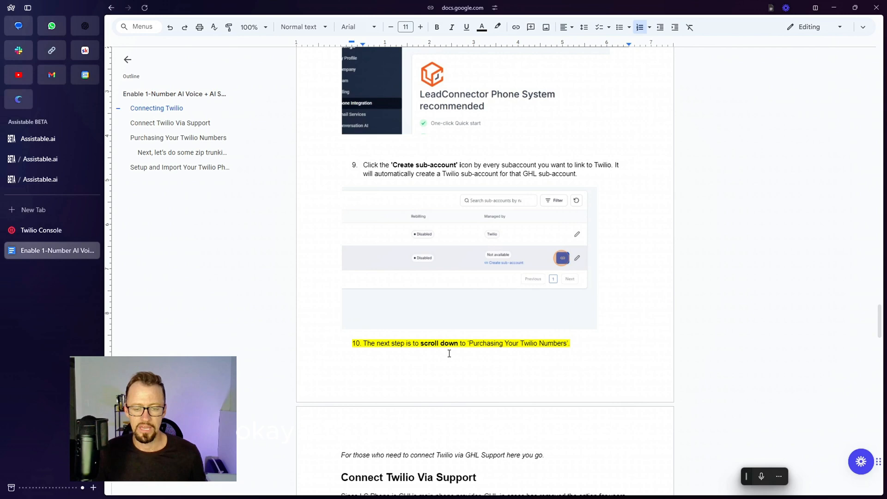
scroll(448, 353, down, 2)
scroll(462, 270, up, 3)
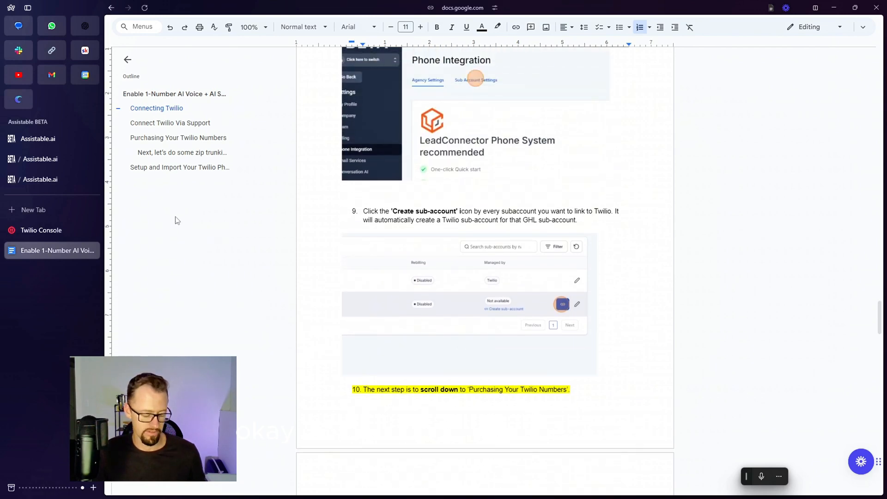
click(39, 179)
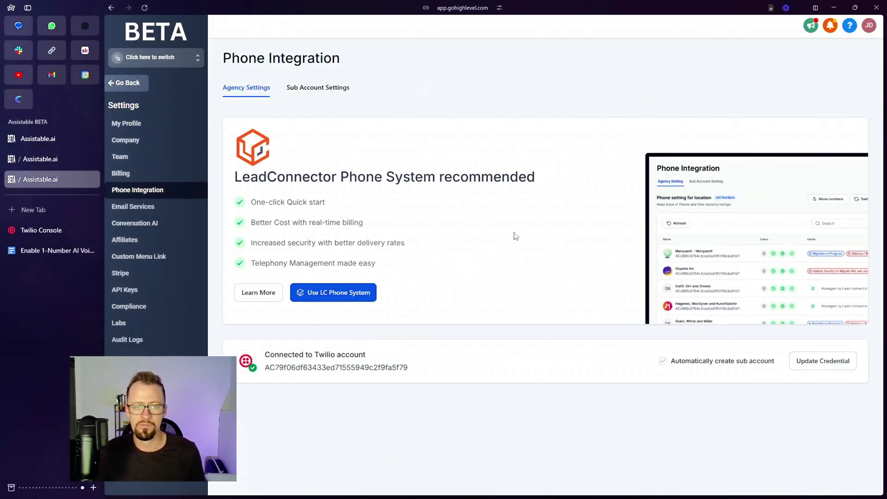
In Sub Account Settings, link Create Assistants V2 to a Twilio sub-account
click(325, 89)
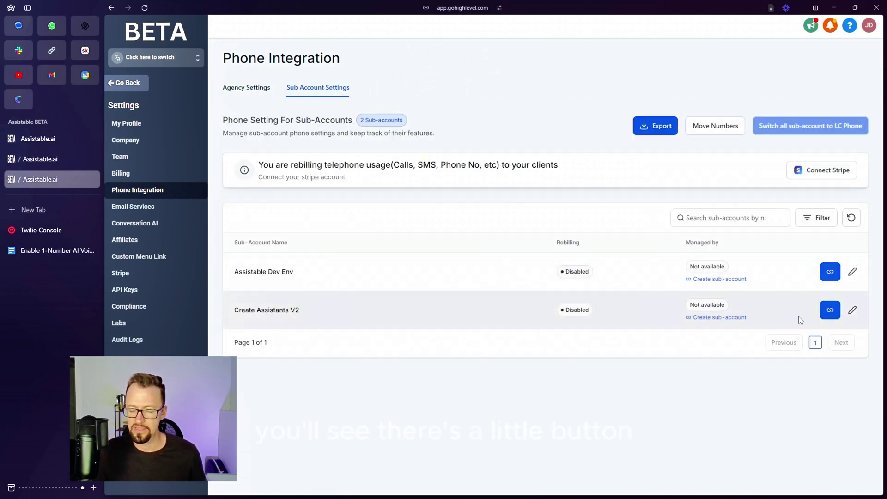
click(831, 311)
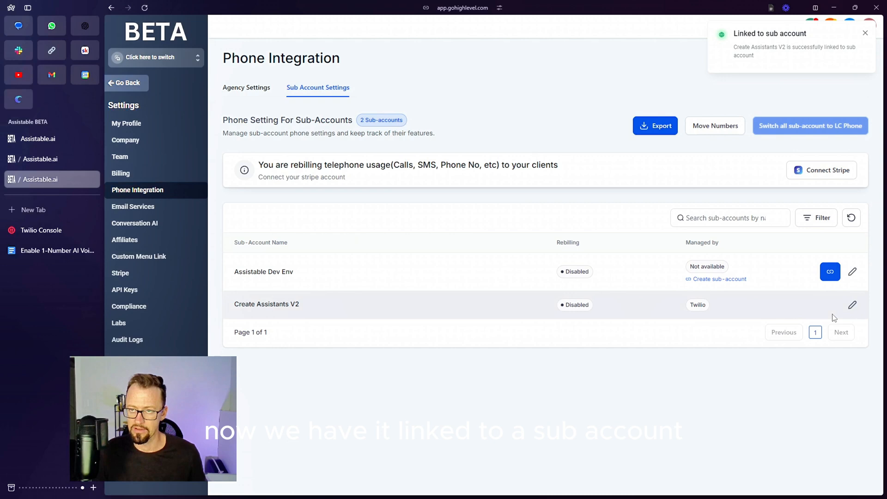
drag(736, 35, 724, 141)
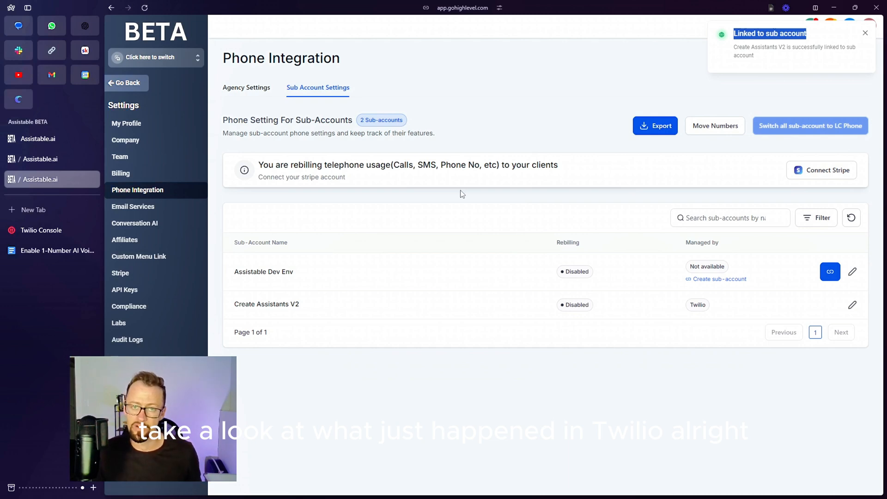
View the Assistable Pros subaccounts list in Twilio Console, showing two Create Assistants V2 subaccounts
click(41, 230)
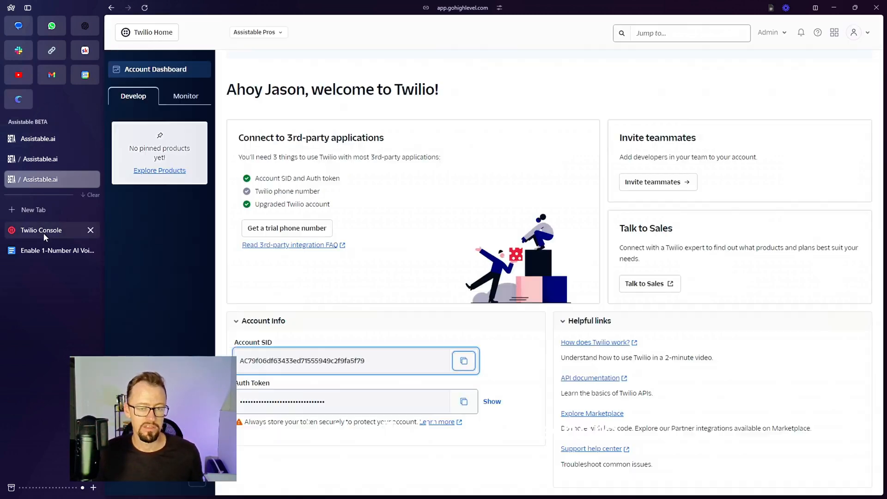
click(281, 33)
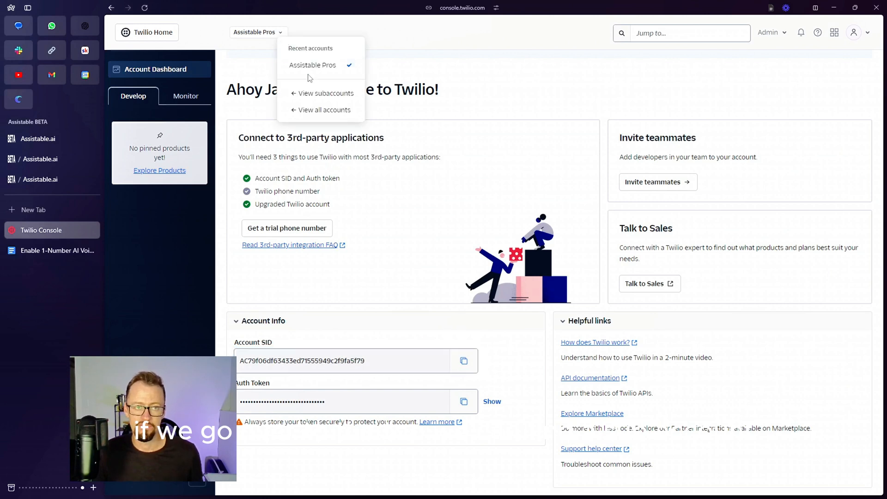
click(322, 93)
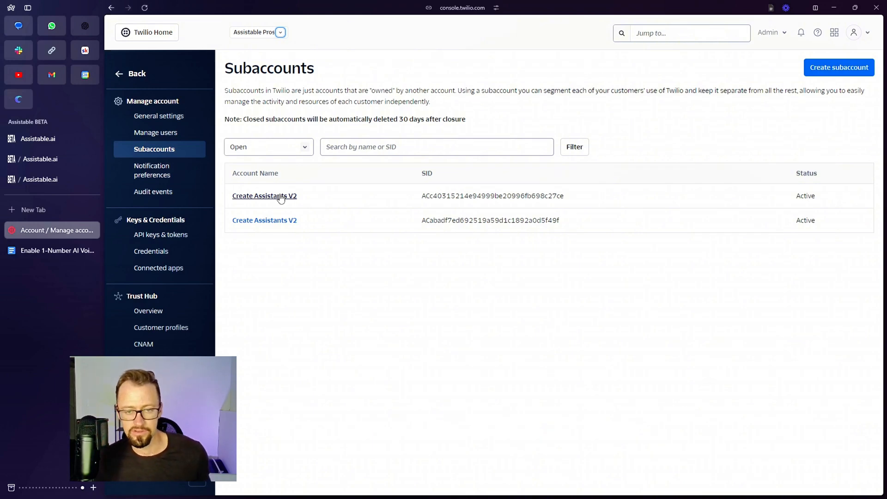
Return to the setup guide at the Purchasing Your Twilio Numbers section
click(57, 251)
scroll(443, 208, down, 4)
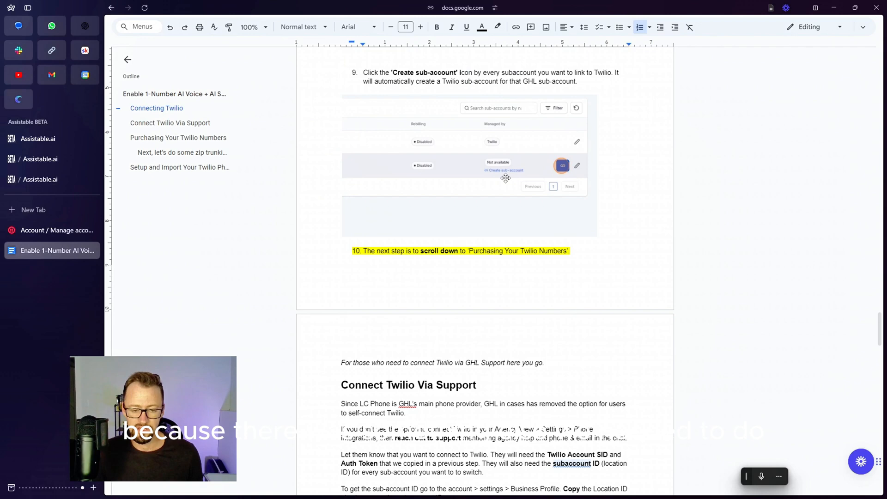
scroll(418, 205, down, 2)
scroll(419, 204, down, 5)
scroll(419, 205, down, 5)
scroll(423, 188, down, 2)
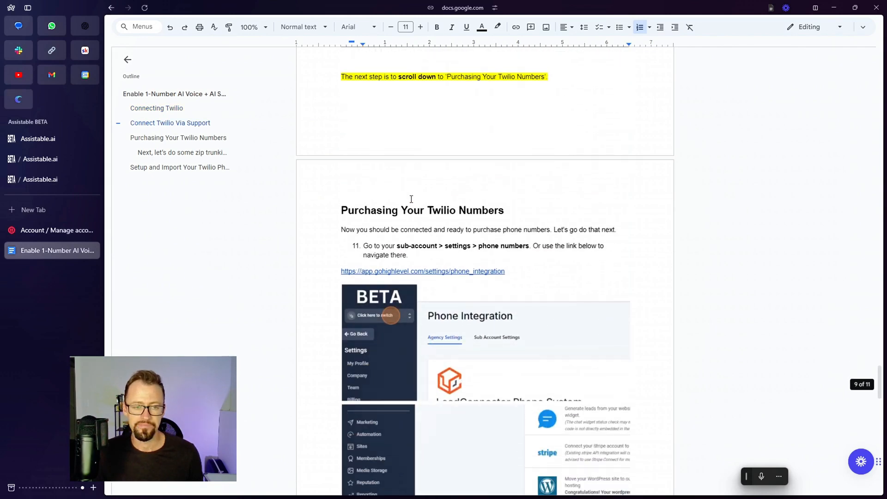
scroll(431, 182, down, 3)
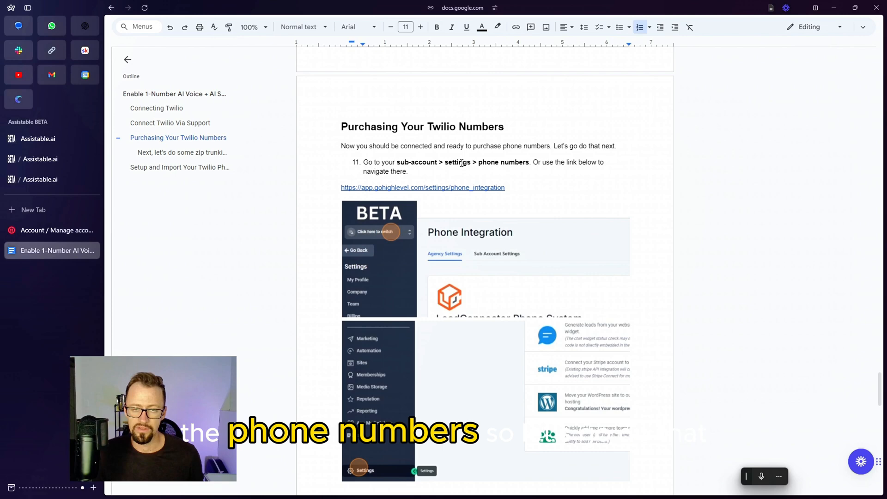
scroll(486, 208, up, 4)
scroll(461, 162, down, 5)
scroll(457, 163, down, 2)
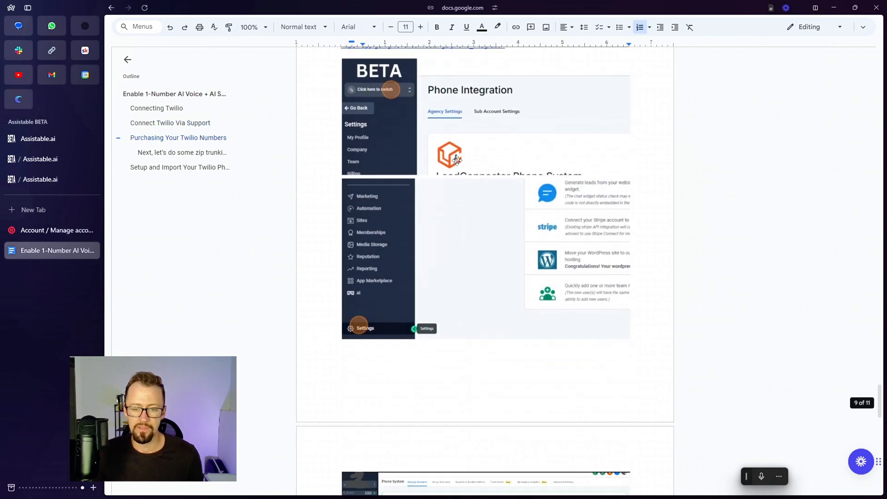
scroll(388, 163, up, 3)
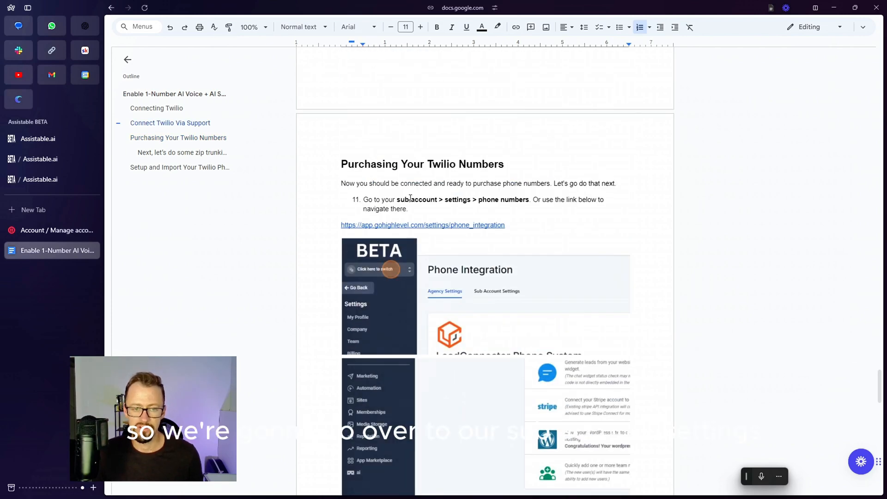
Highlight step 11's path, then switch GoHighLevel into the Create Assistants V2 sub-account
drag(397, 200, 529, 200)
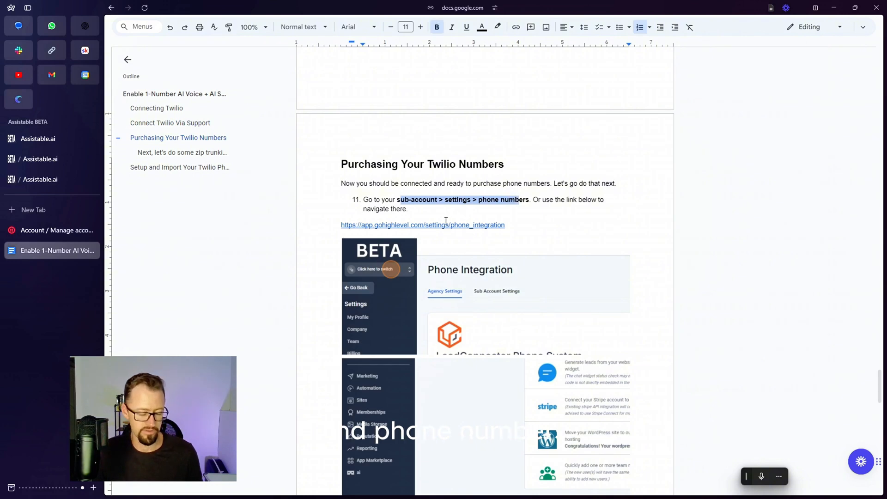
click(49, 231)
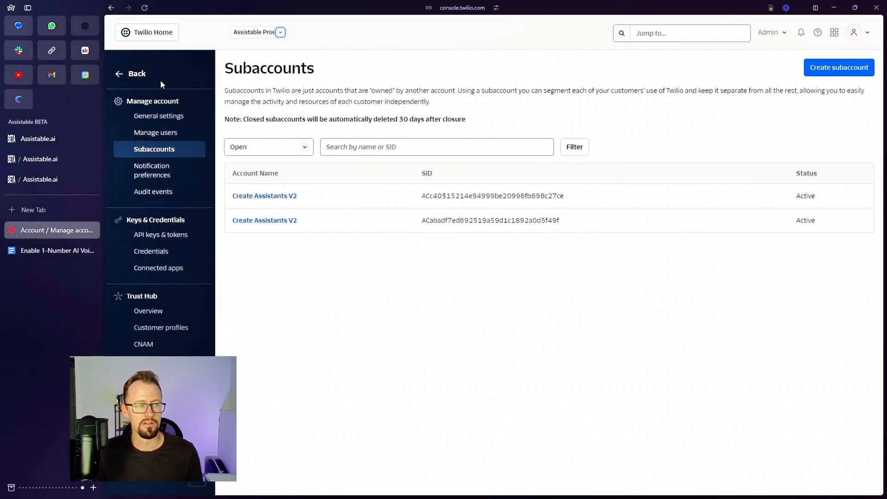
click(48, 181)
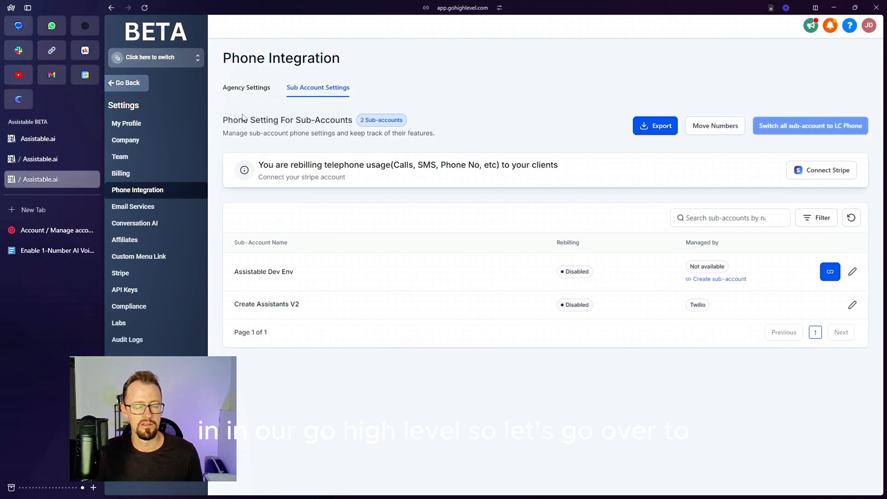
click(150, 57)
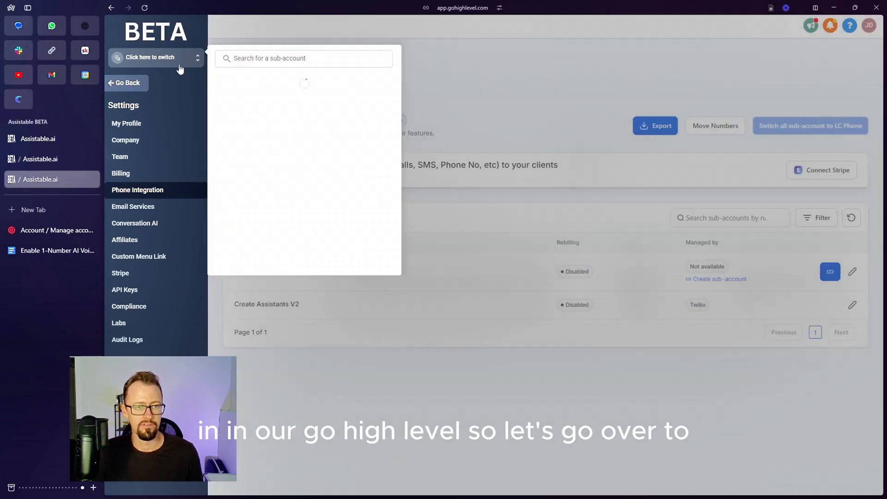
click(263, 101)
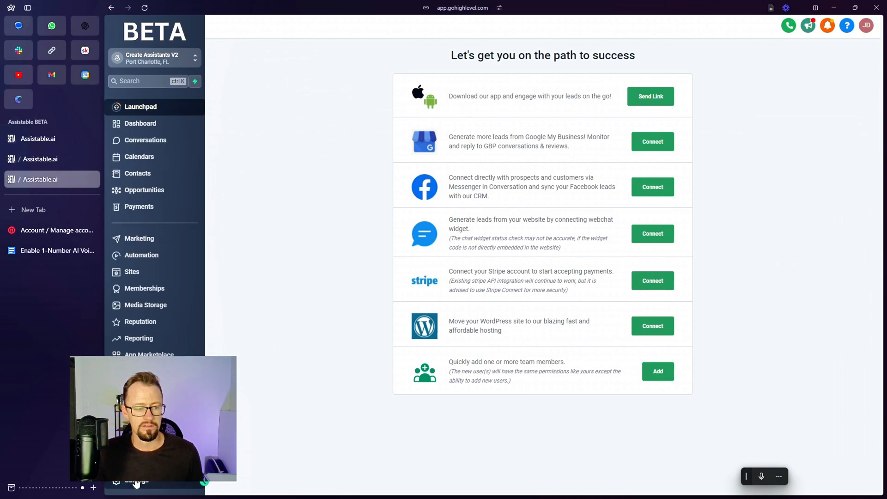
Go to the sub-account's Phone Numbers settings and show the Add Number options
click(139, 483)
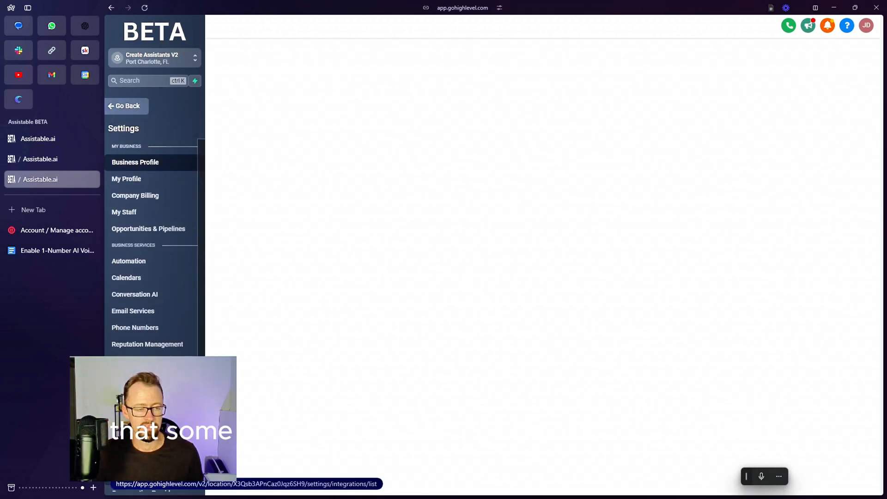
click(134, 328)
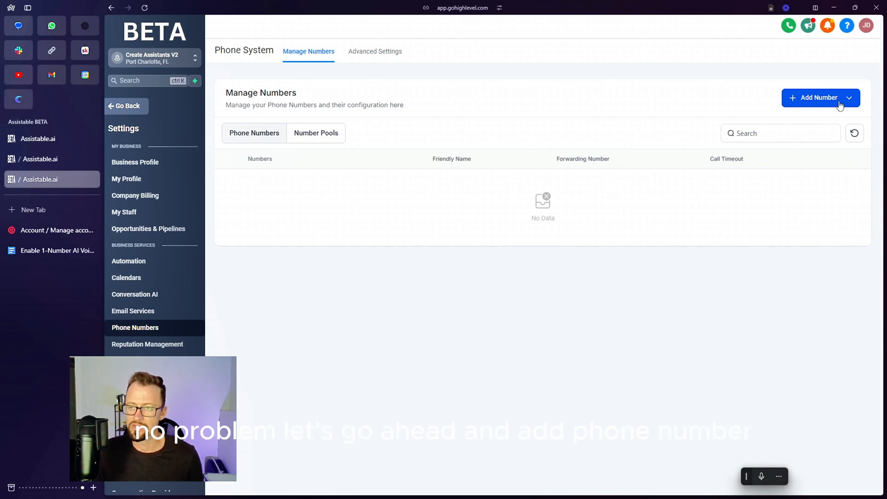
click(832, 101)
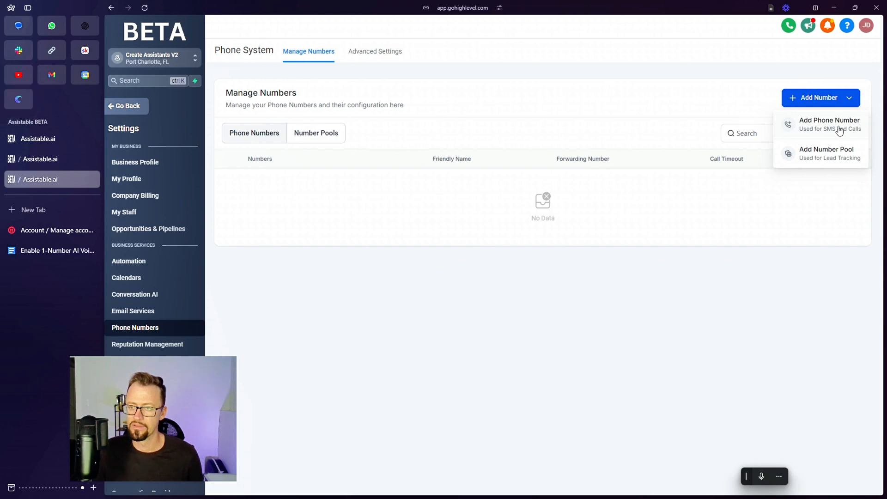
In Buy your Number, filter United States numbers to those starting with 587, yielding no results
click(830, 124)
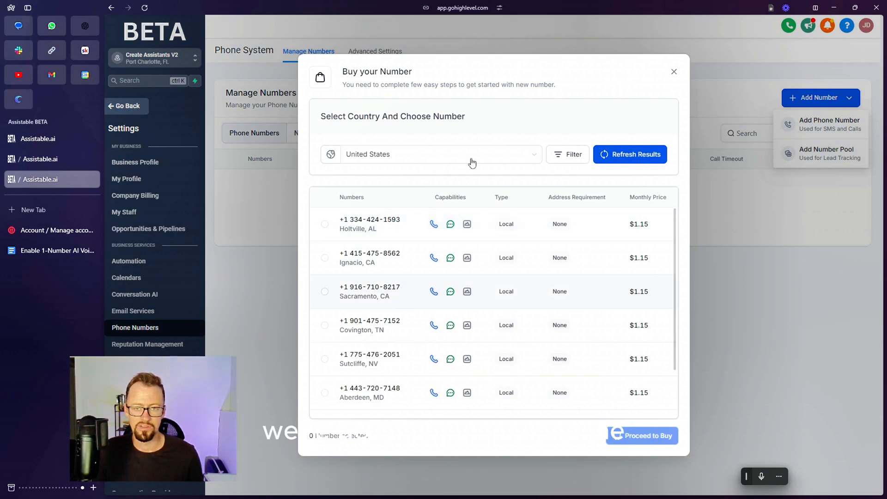
click(502, 154)
click(567, 154)
click(500, 205)
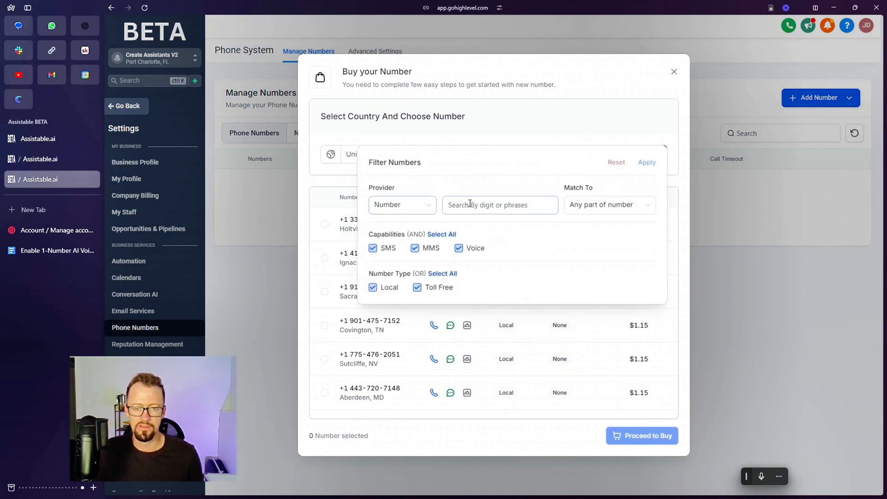
text(587)
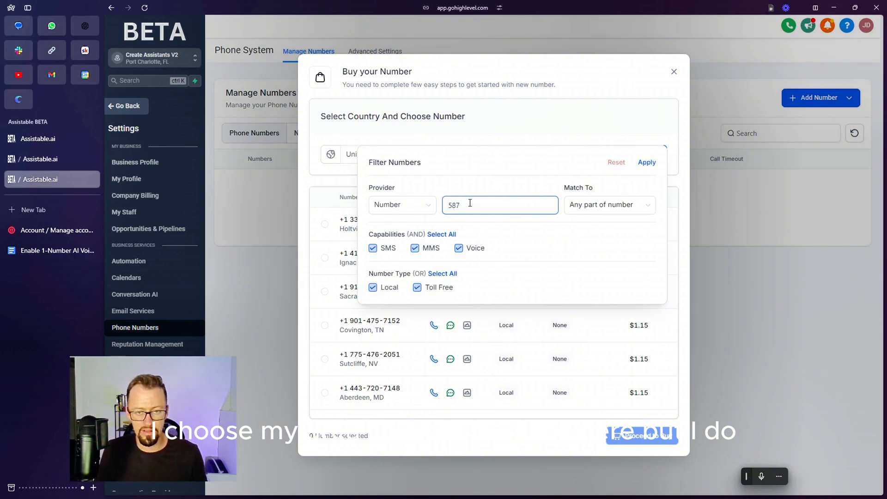
click(611, 205)
click(604, 230)
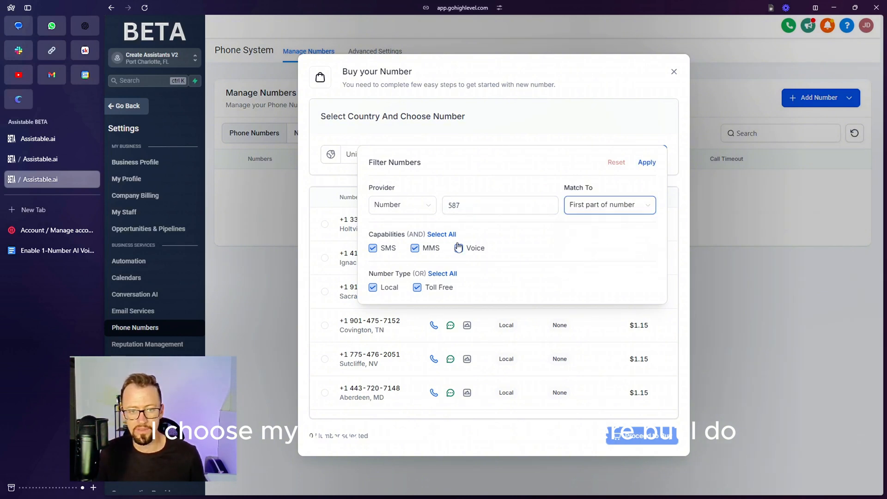
click(647, 163)
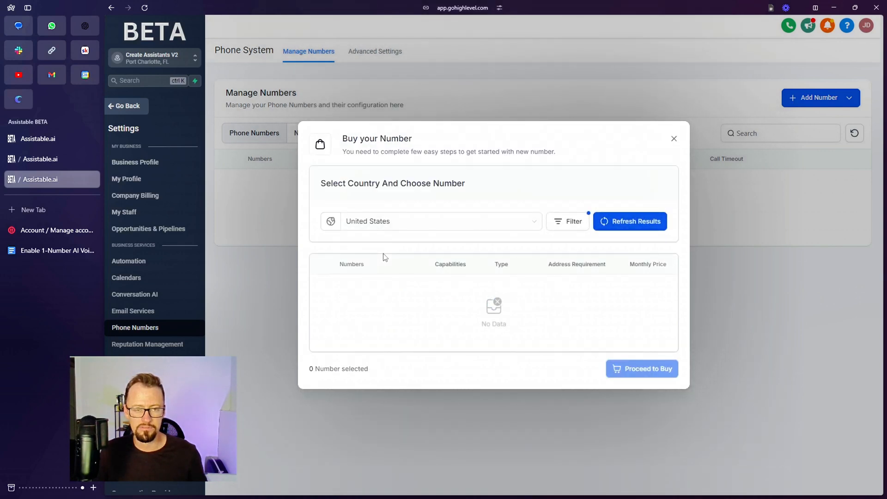
Change the country to Canada and filter numbers starting with 587
click(458, 221)
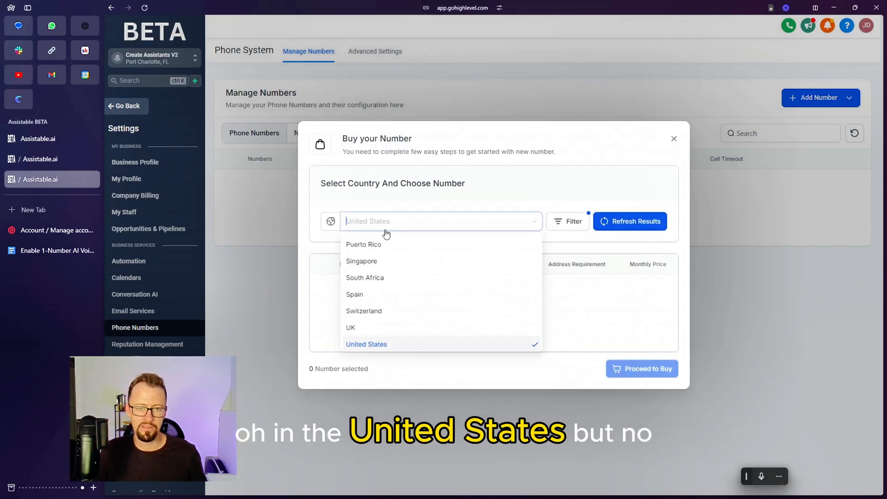
text(cana)
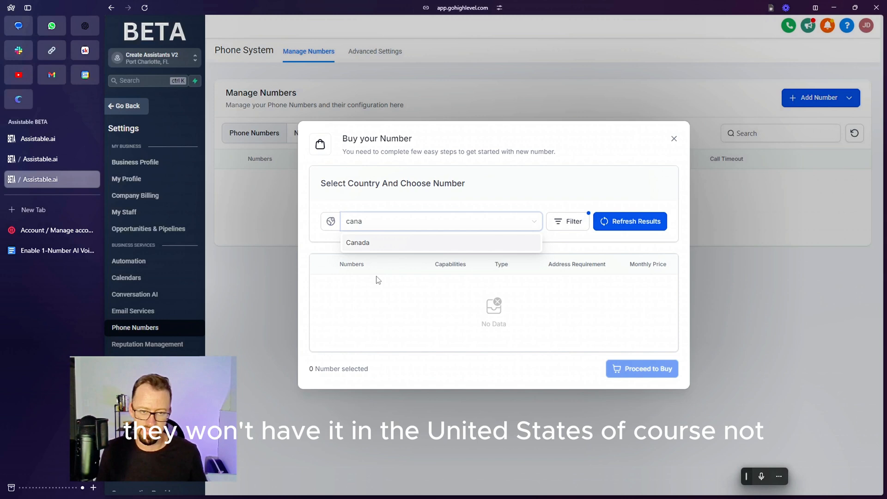
click(357, 241)
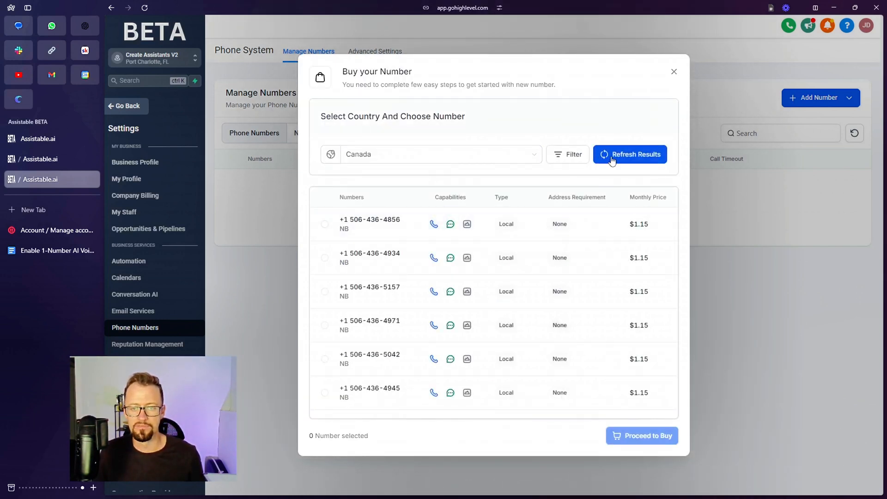
click(569, 155)
click(500, 204)
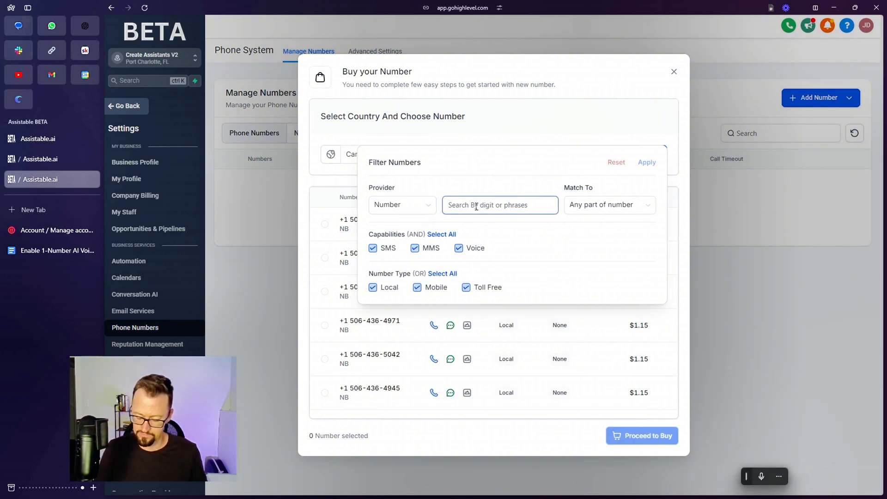
text(587)
click(610, 204)
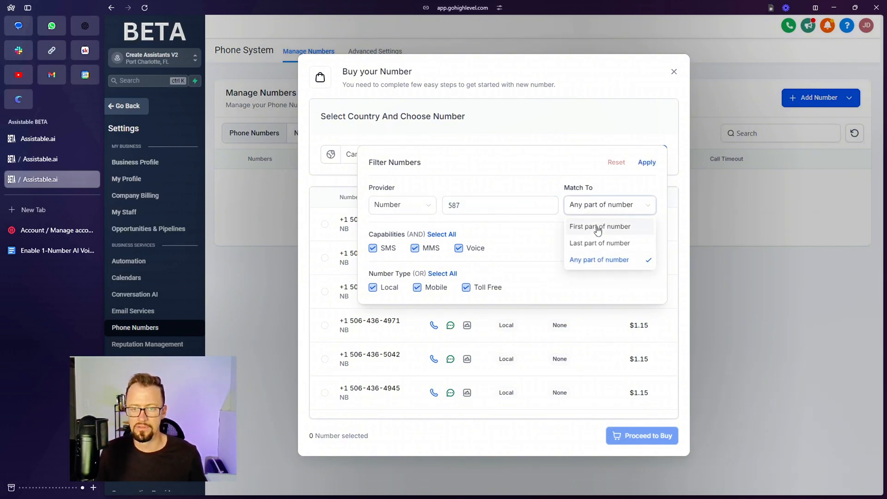
click(599, 226)
click(647, 162)
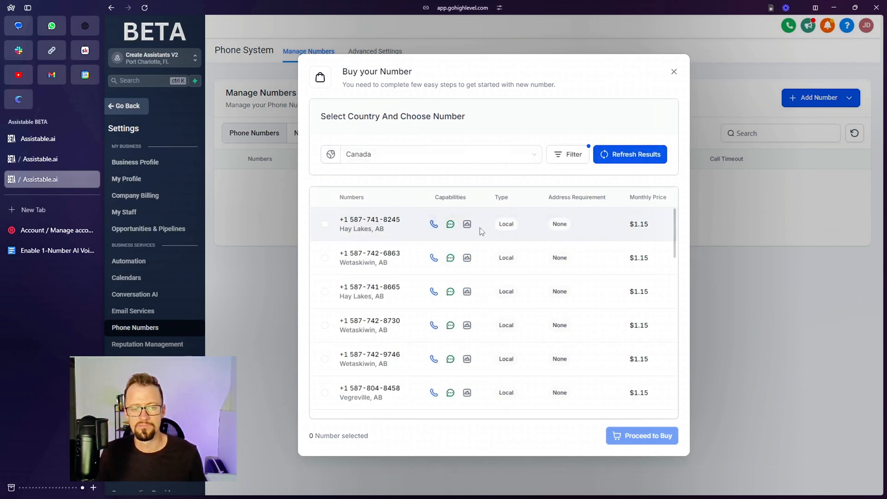
click(324, 292)
click(642, 436)
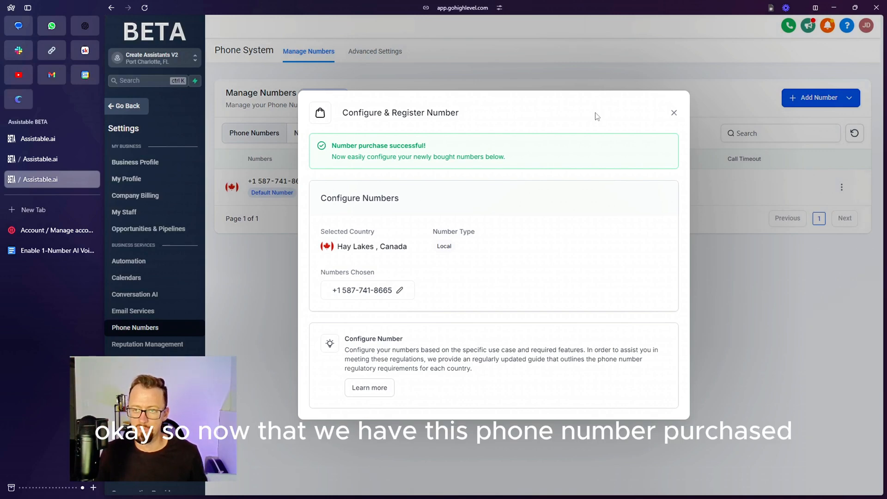
click(674, 112)
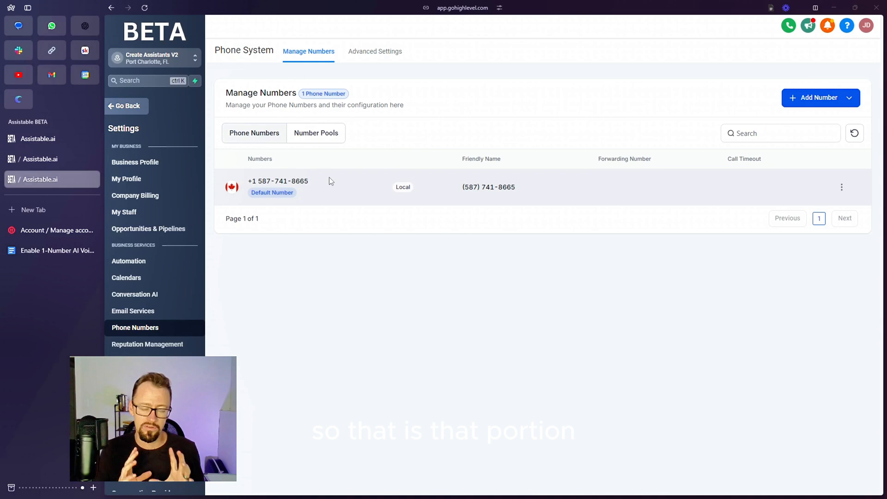
Return to the setup guide at step 13 on purchasing phone numbers
click(53, 251)
scroll(432, 246, down, 5)
scroll(432, 247, down, 5)
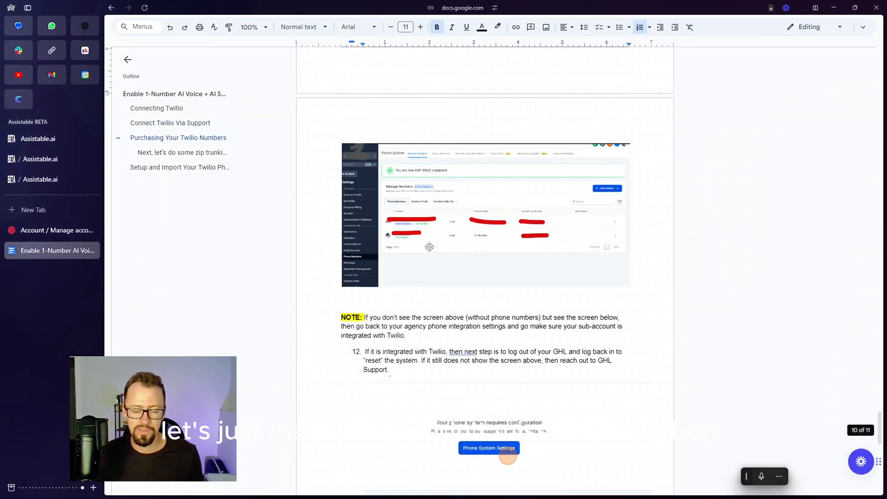
scroll(431, 246, down, 4)
scroll(433, 246, down, 4)
scroll(548, 358, up, 4)
scroll(549, 358, down, 3)
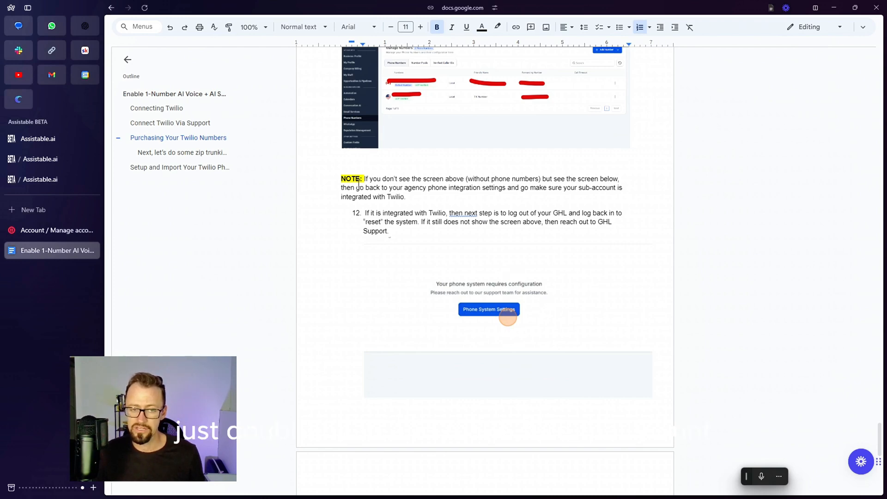
scroll(451, 227, up, 3)
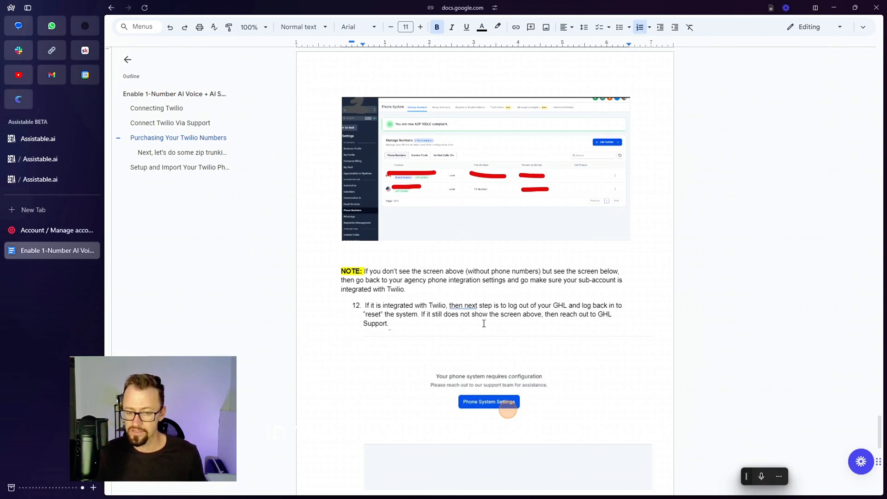
scroll(444, 333, down, 2)
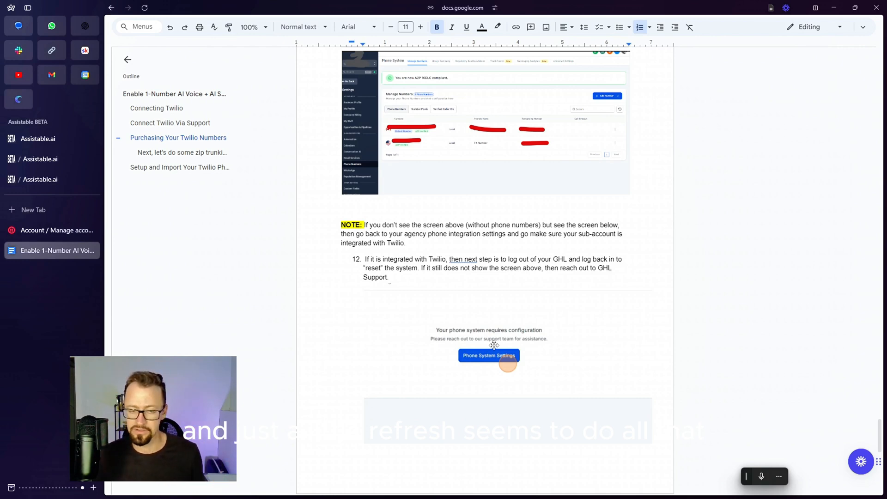
scroll(488, 338, down, 4)
scroll(467, 330, down, 3)
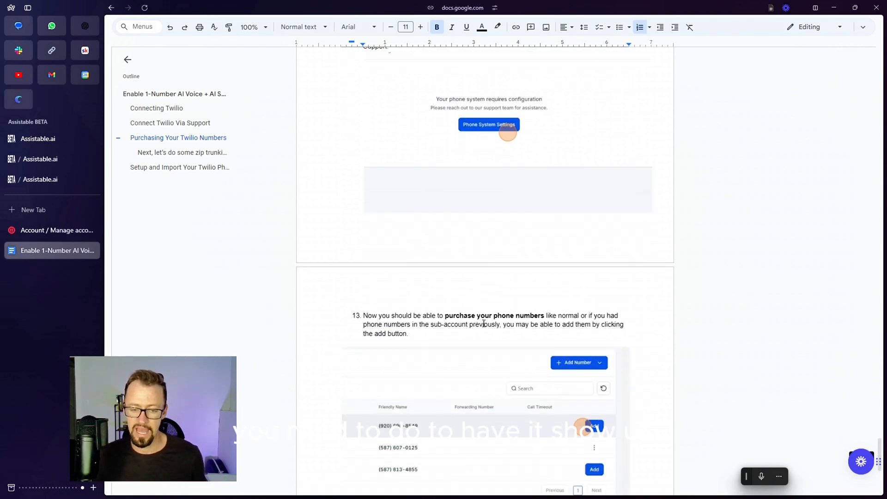
scroll(484, 324, down, 5)
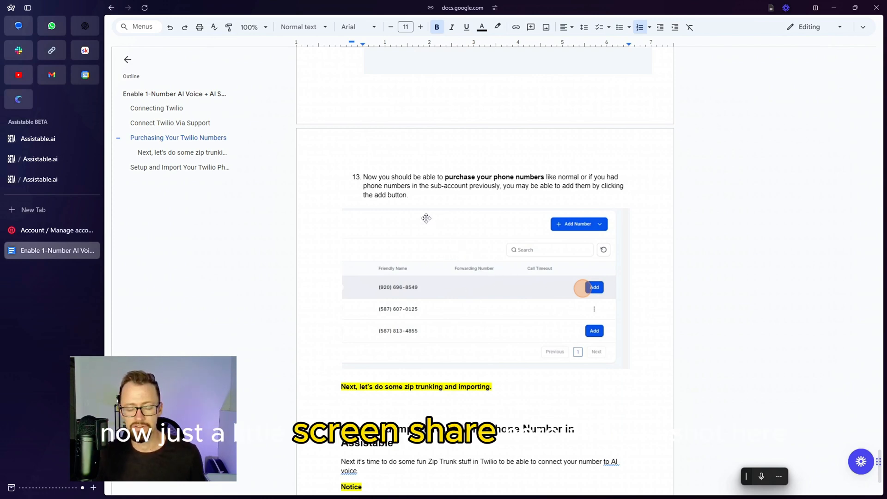
Highlight the zip trunking and Setup and Import text, then preview the Importing numbers documentation link
drag(478, 179, 418, 179)
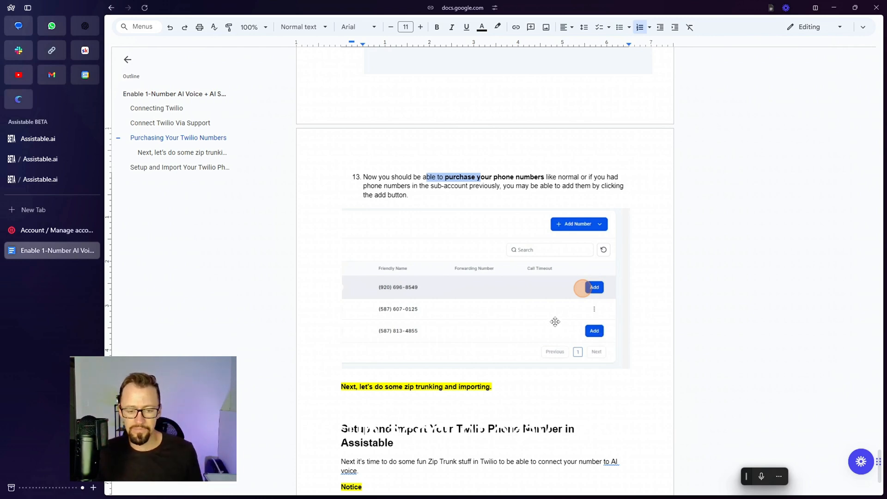
scroll(600, 332, down, 3)
scroll(505, 312, down, 1)
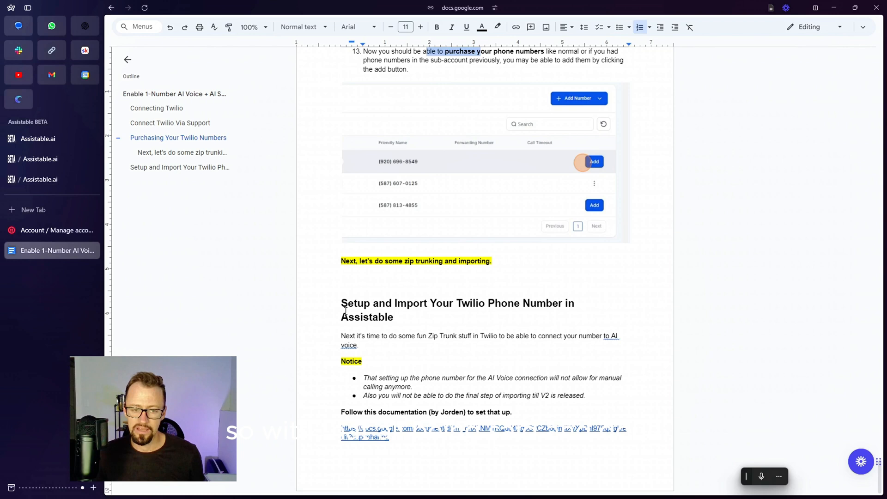
drag(341, 303, 385, 303)
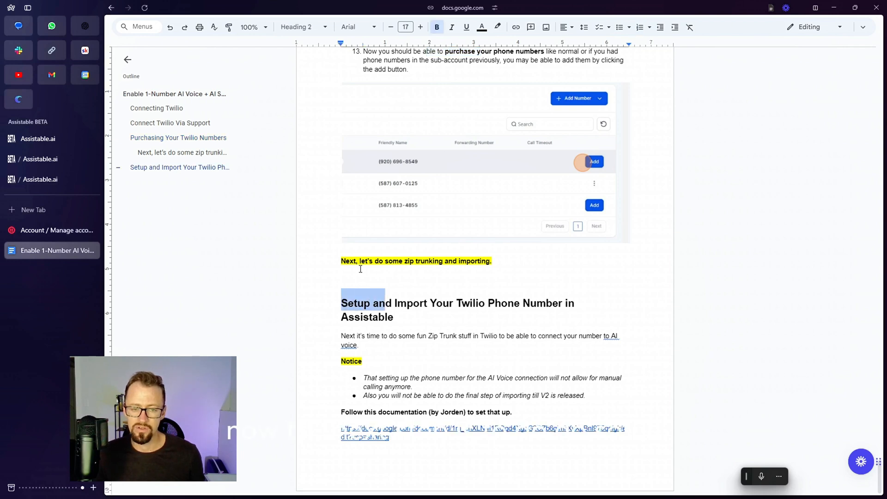
drag(360, 261, 480, 268)
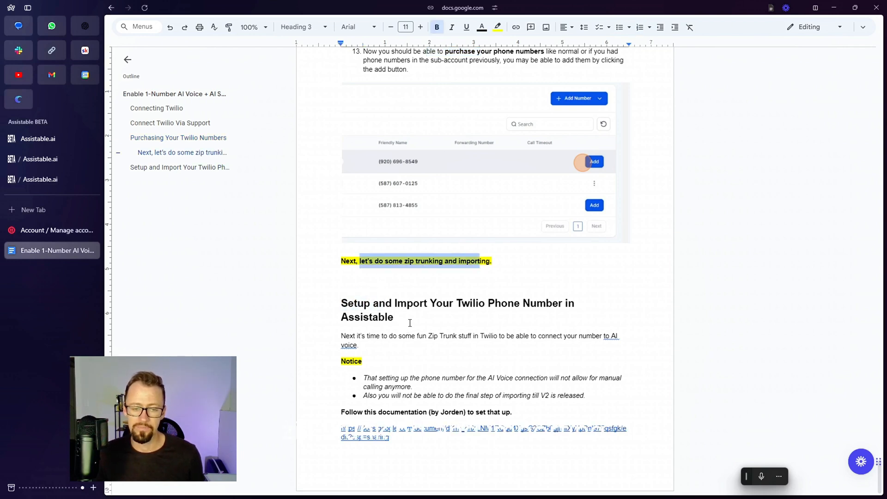
drag(395, 318, 336, 303)
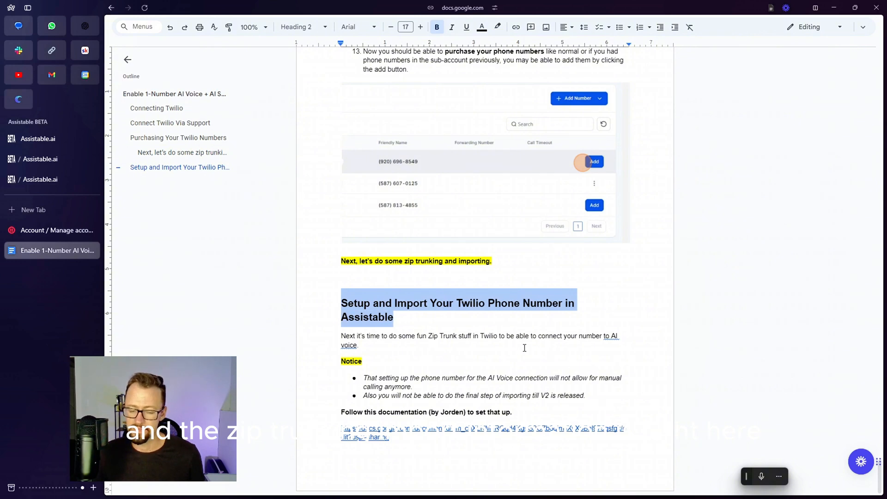
drag(341, 336, 504, 397)
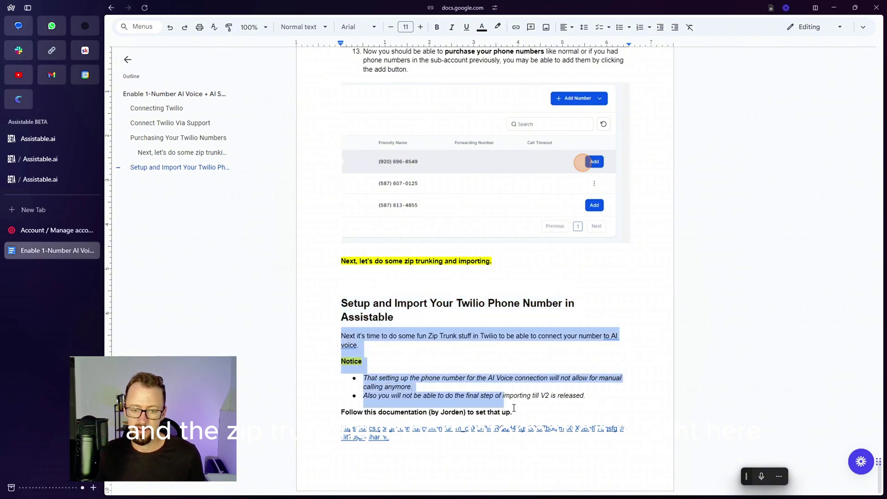
click(463, 432)
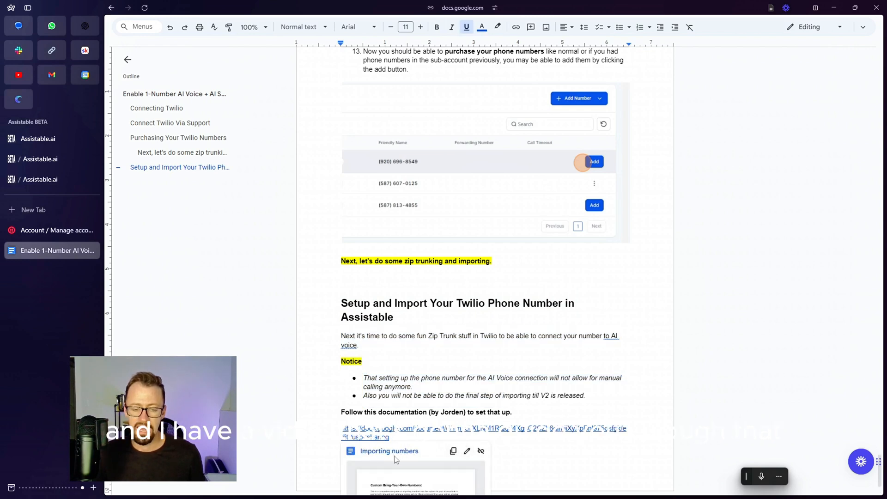